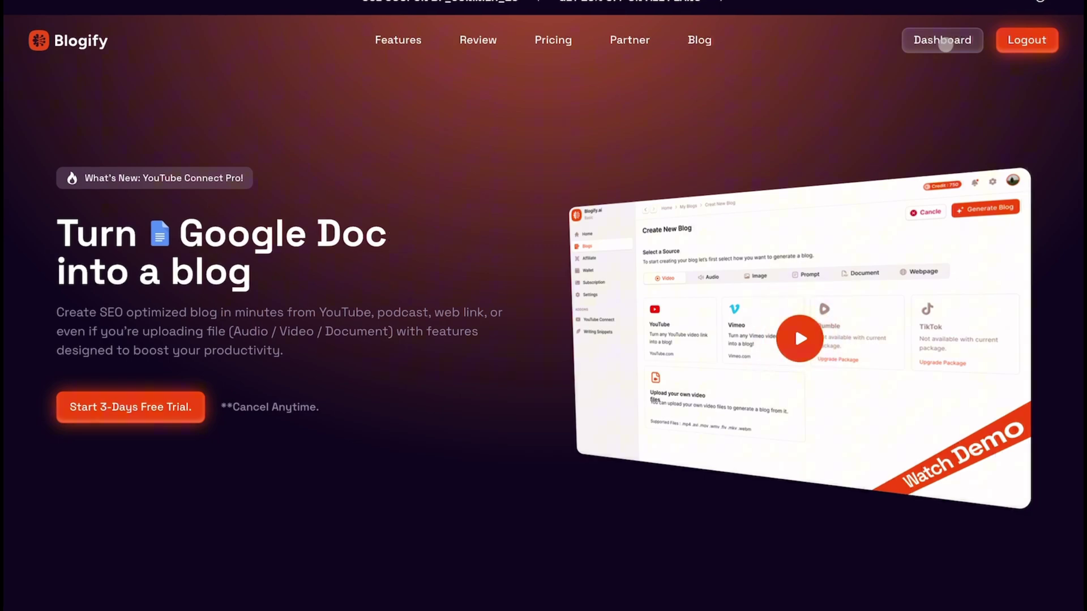
# Go to the Blogify dashboard showing 940 credits and the five blogs.
pyautogui.click(942, 40)
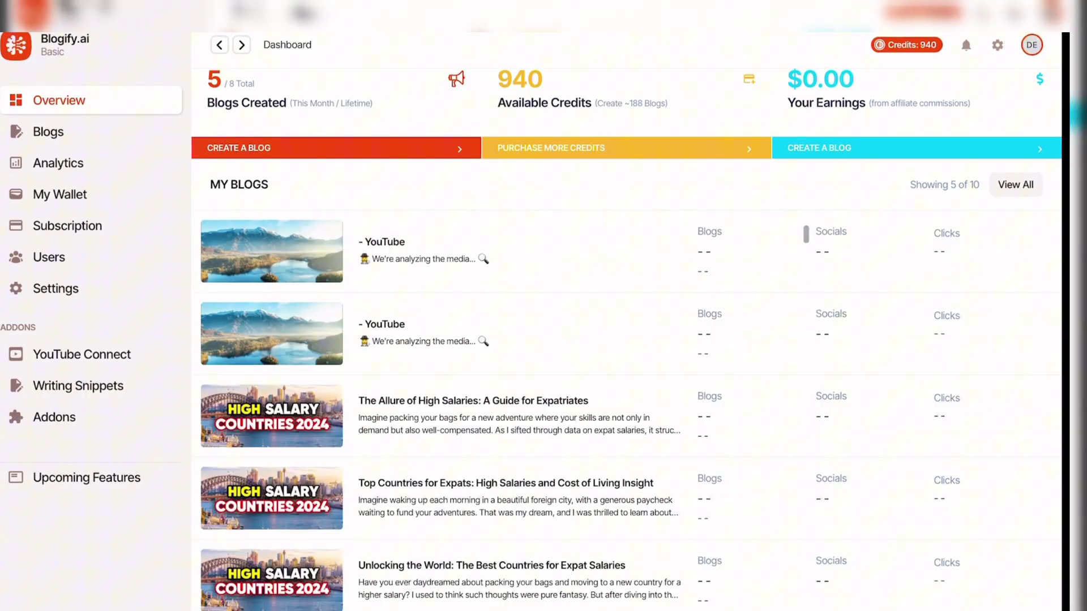
pyautogui.scroll(-2, 594, 321)
pyautogui.scroll(-1, 598, 332)
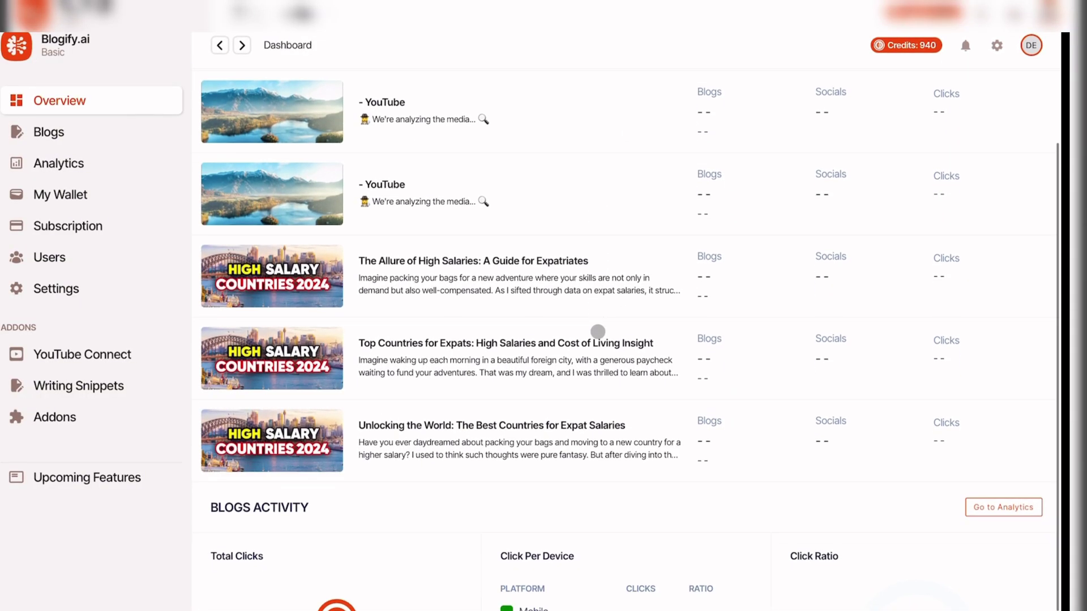
pyautogui.scroll(-1, 598, 331)
pyautogui.scroll(-1, 598, 331)
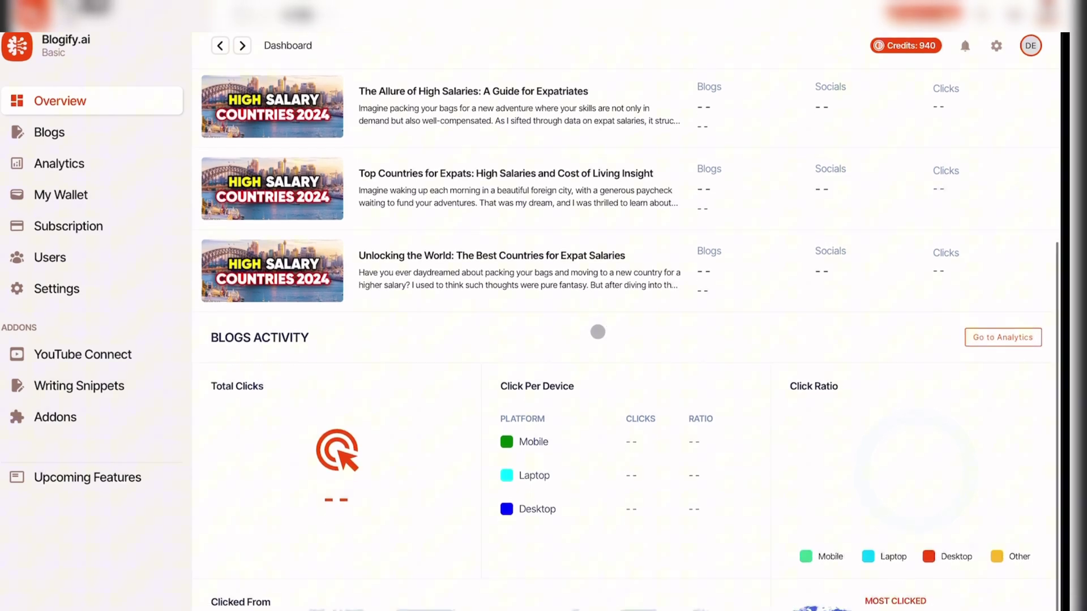
pyautogui.scroll(-1, 598, 331)
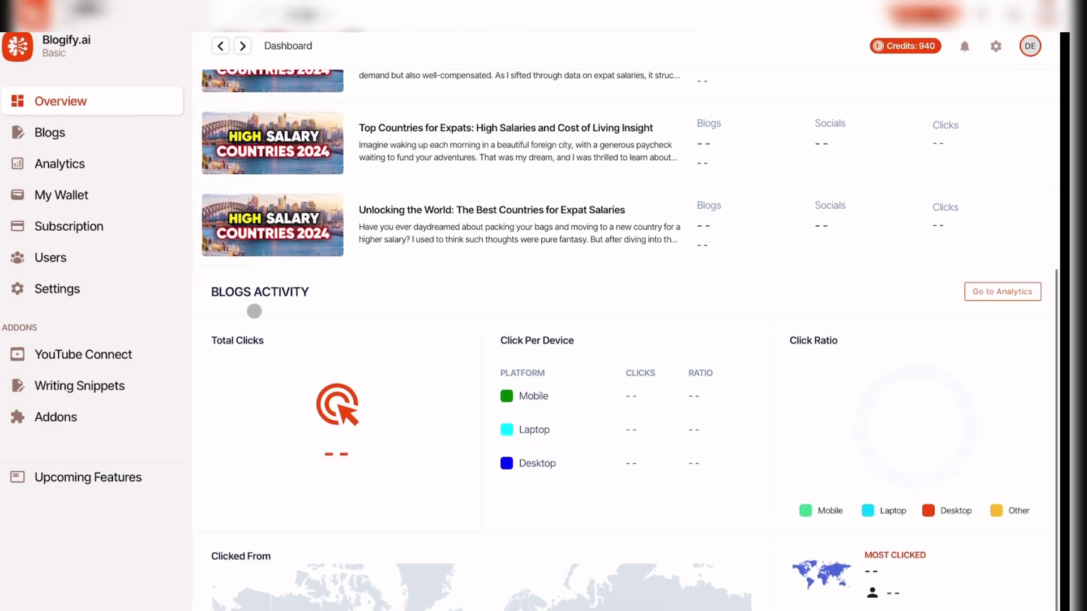
pyautogui.moveTo(207, 298); pyautogui.dragTo(345, 293)
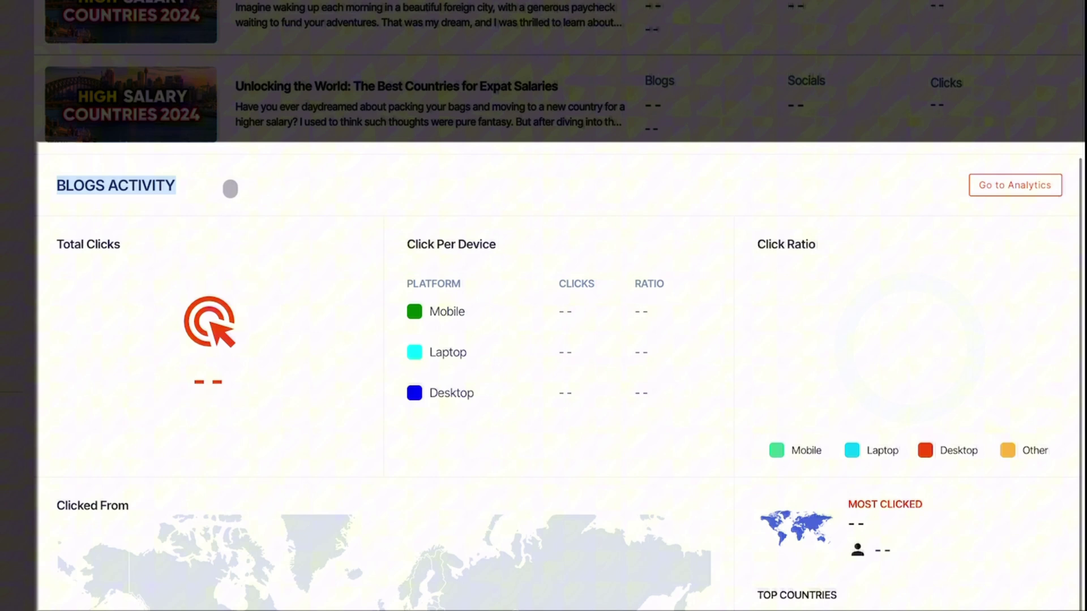
pyautogui.click(357, 294)
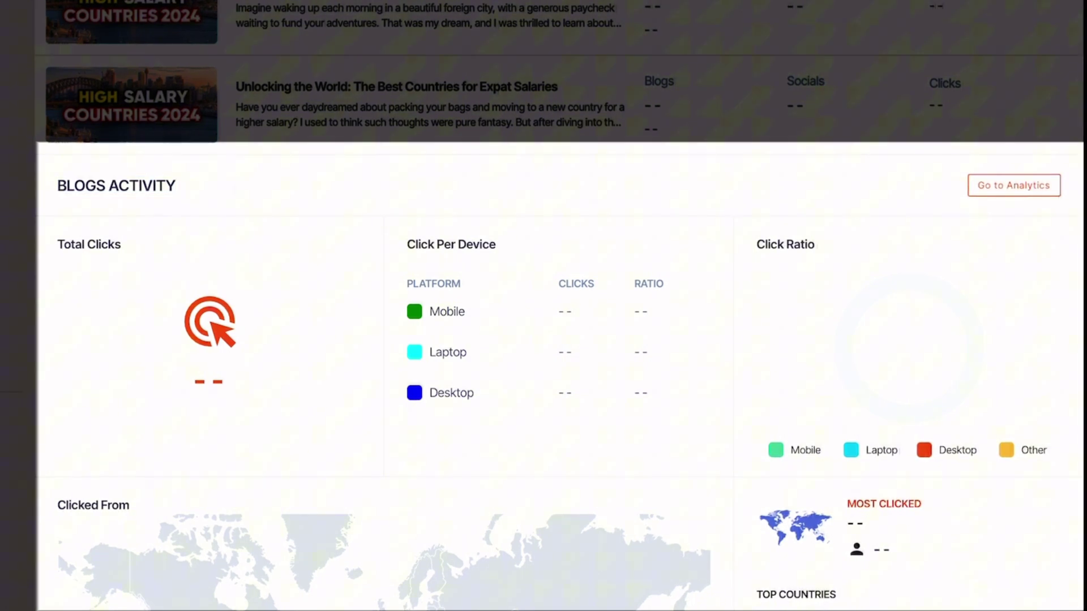
pyautogui.moveTo(59, 245); pyautogui.dragTo(129, 244)
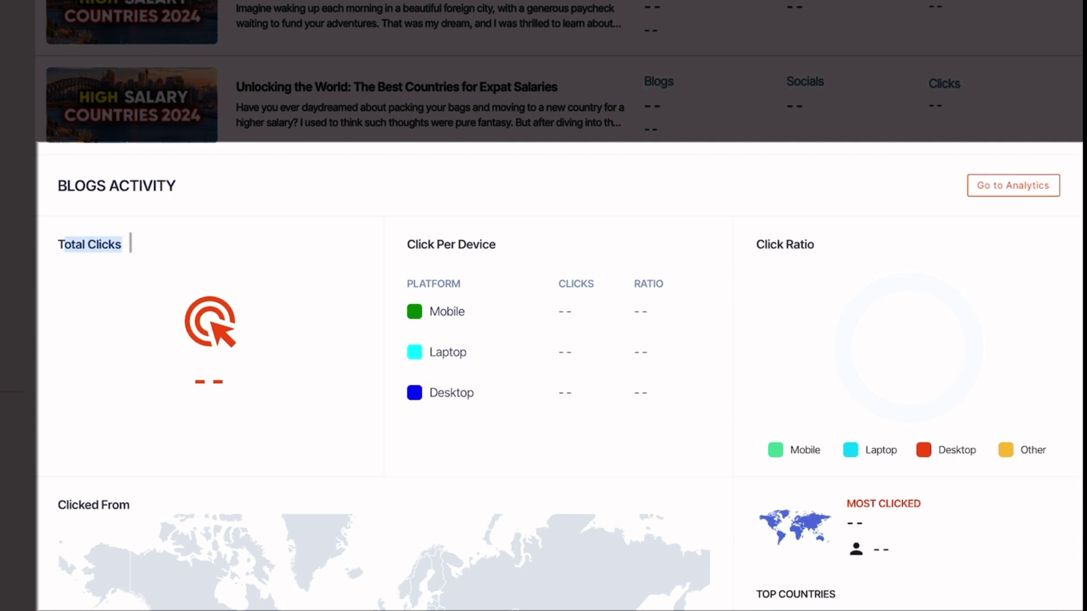
pyautogui.click(151, 244)
pyautogui.moveTo(411, 246); pyautogui.dragTo(503, 248)
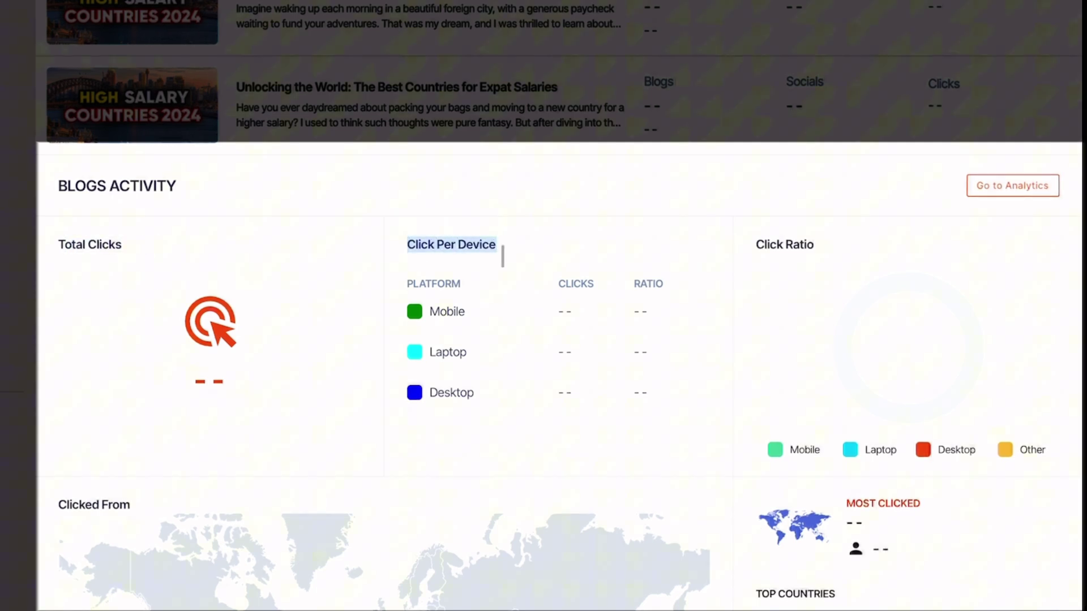
pyautogui.click(511, 251)
pyautogui.moveTo(755, 244); pyautogui.dragTo(811, 246)
pyautogui.click(801, 245)
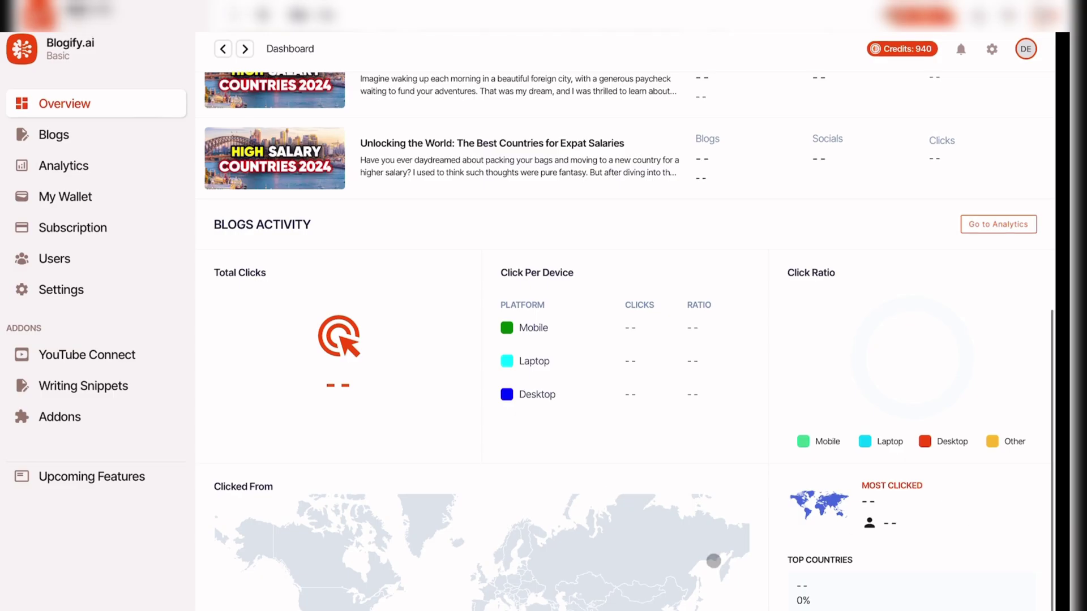
pyautogui.scroll(2, 504, 456)
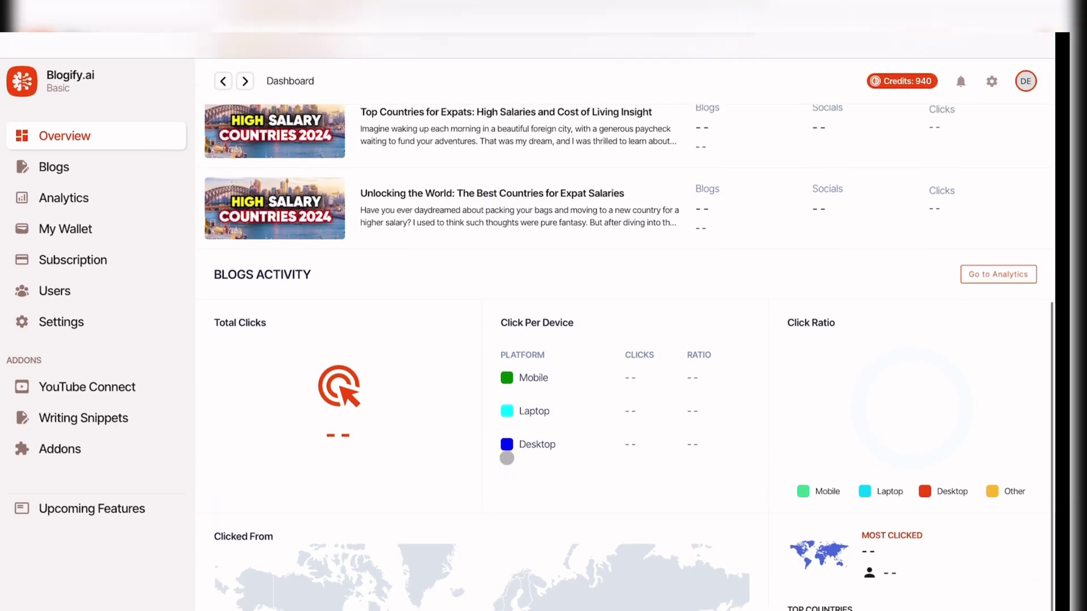
pyautogui.scroll(5, 505, 455)
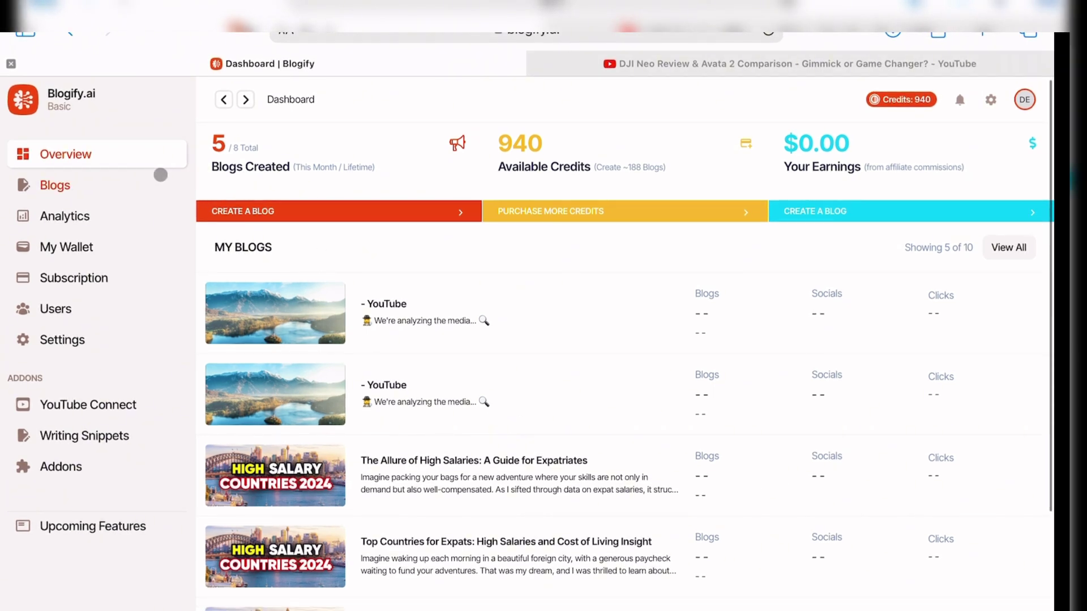
# Start a new blog, browse the e-commerce, audio, webpage, document and prompt sources, then return to Video.
pyautogui.click(160, 175)
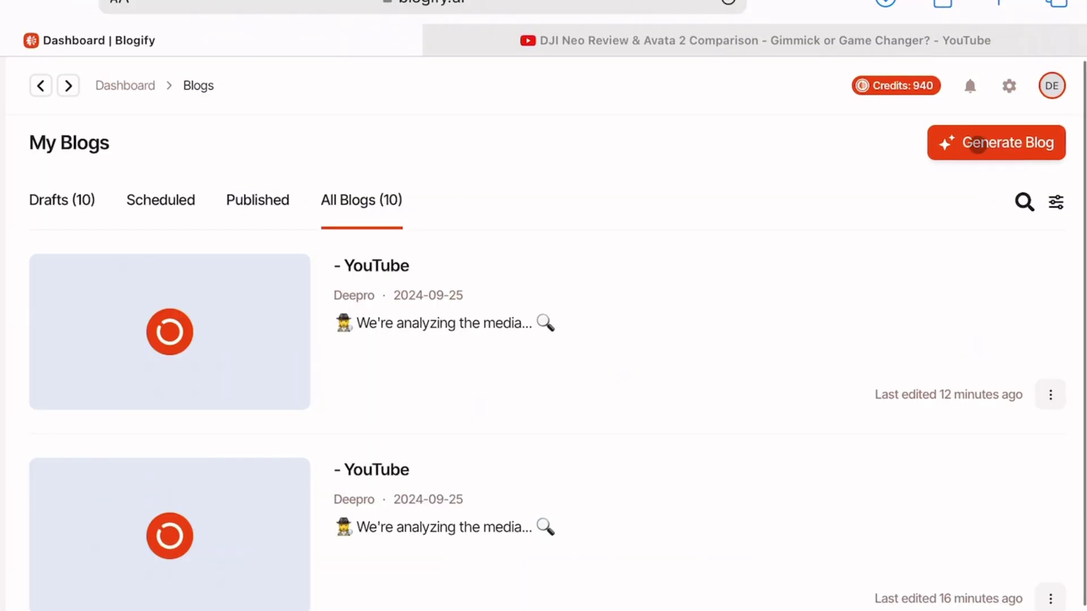
pyautogui.click(977, 145)
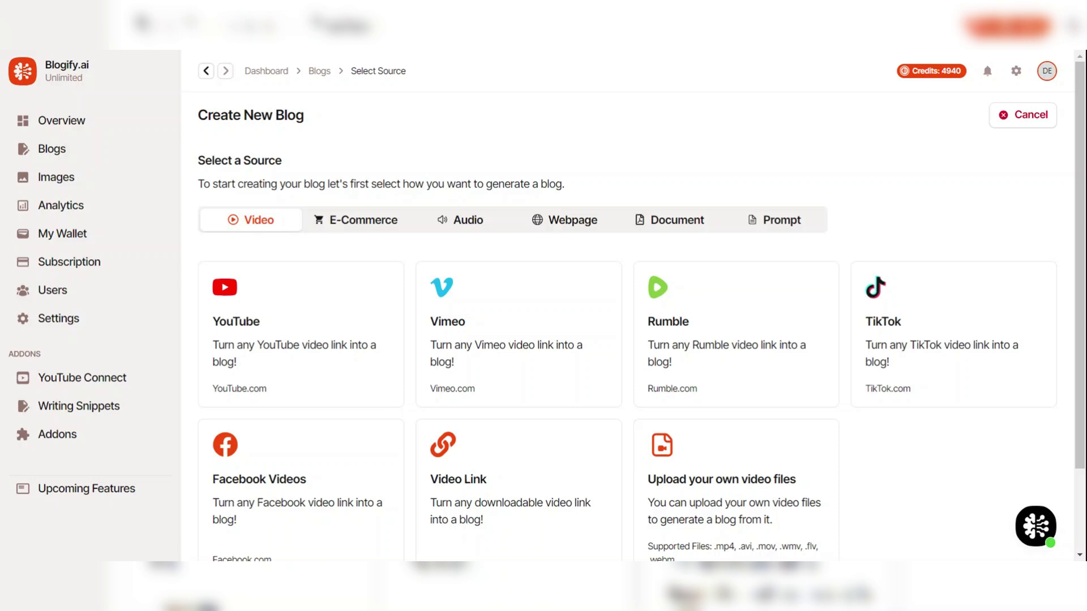
pyautogui.click(344, 220)
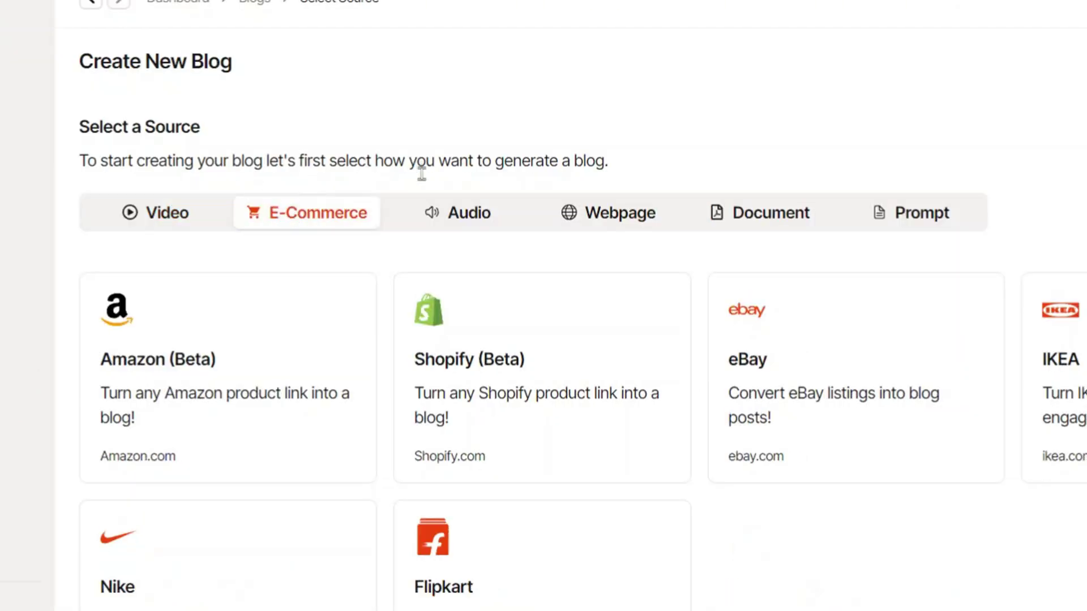
pyautogui.click(438, 213)
pyautogui.click(585, 217)
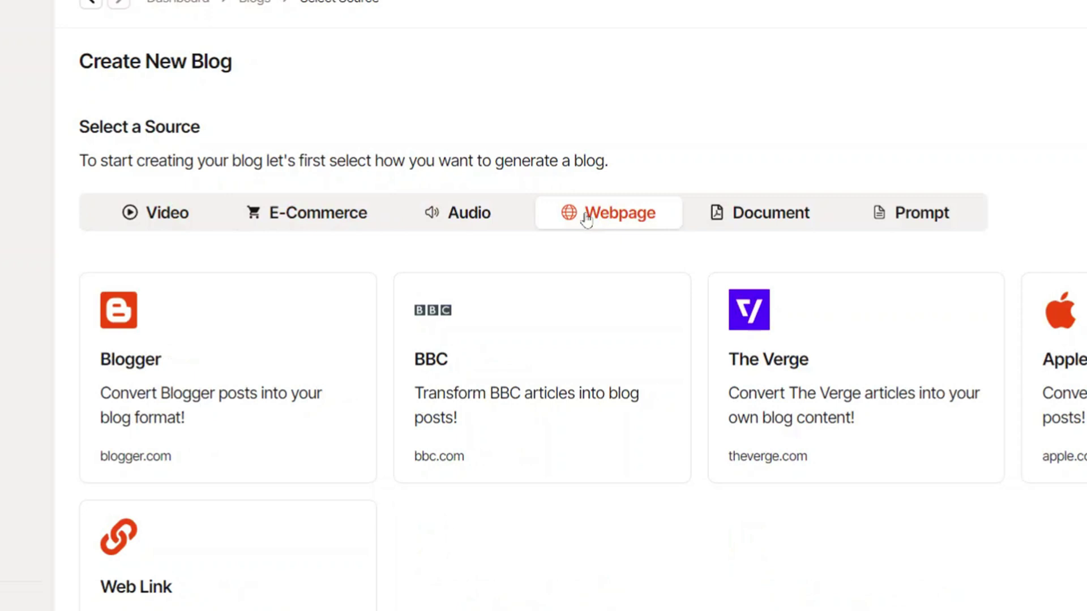
pyautogui.click(738, 210)
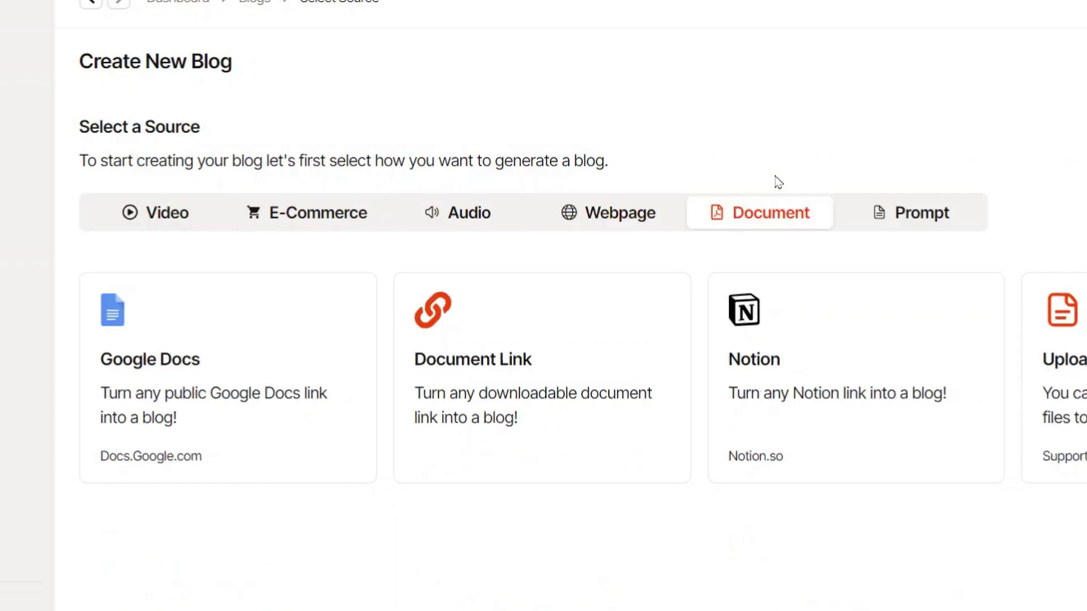
pyautogui.click(916, 206)
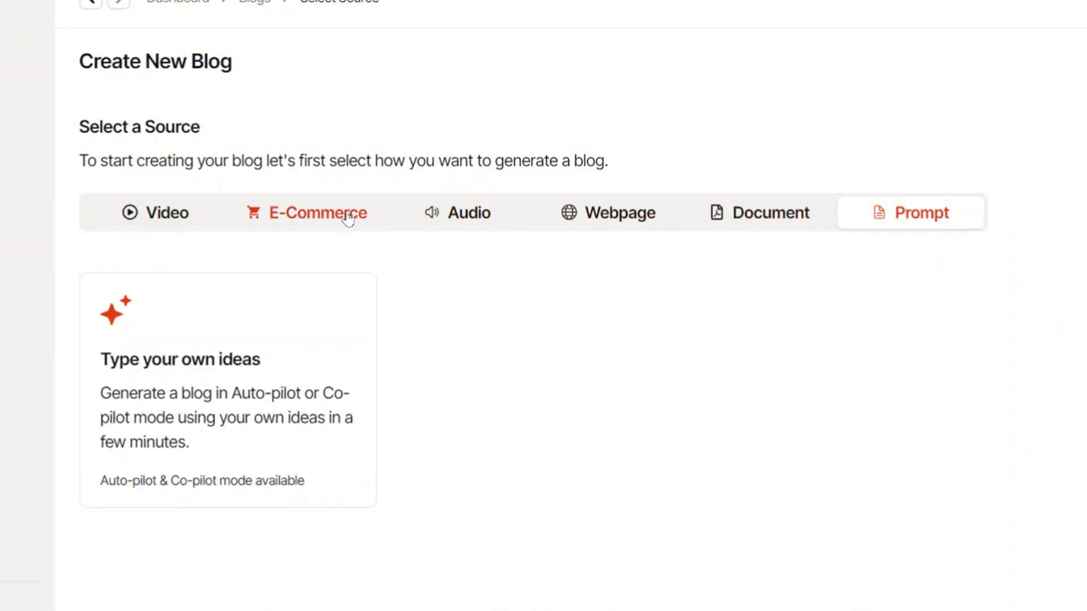
pyautogui.click(197, 215)
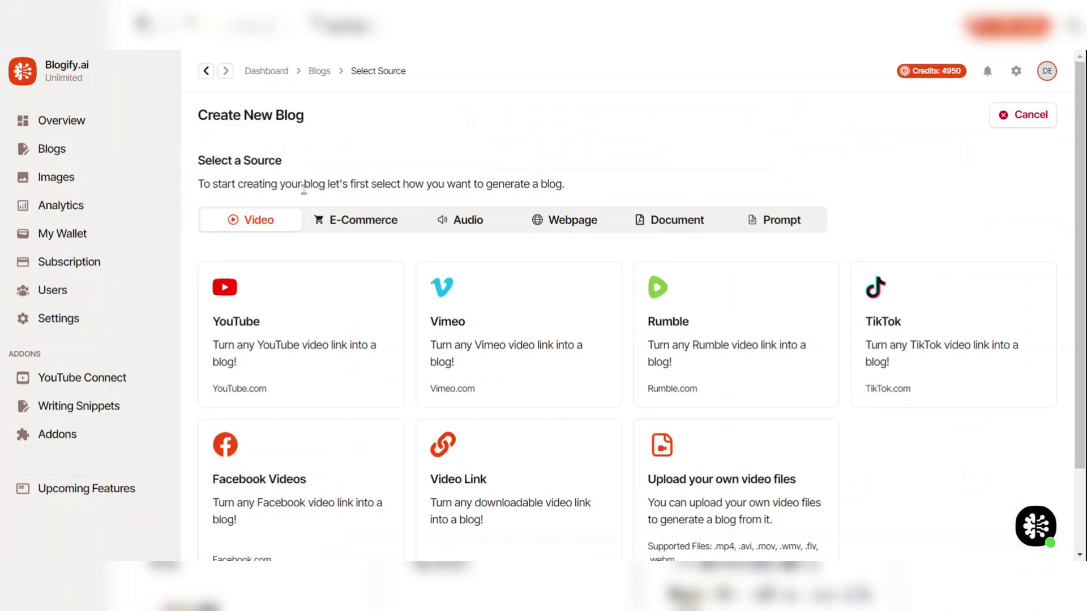
pyautogui.scroll(-1, 384, 176)
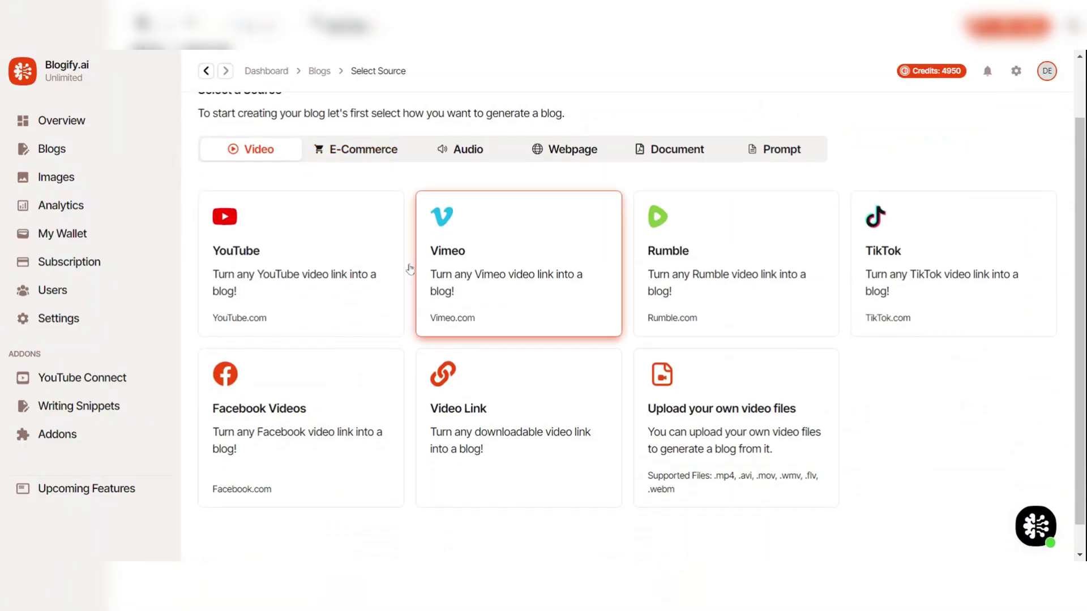
# Choose YouTube, paste the video link, and enable custom instructions for a short, engaging blog.
pyautogui.click(294, 252)
pyautogui.click(452, 159)
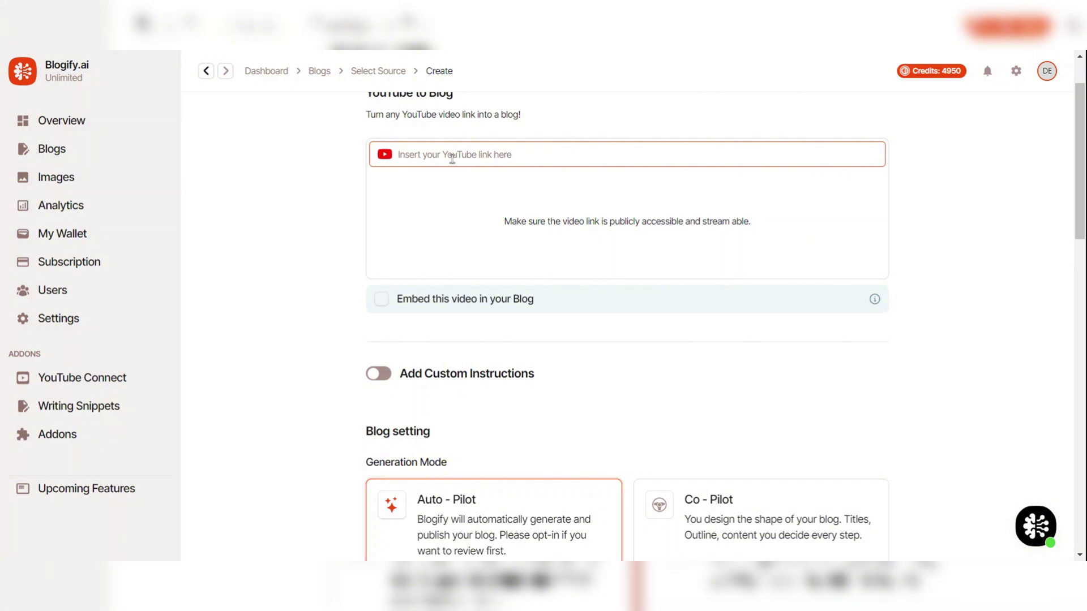
pyautogui.write('https://youtu.be/pgL8jqcABSc?si=1Hiuhklrvh79XaA7')
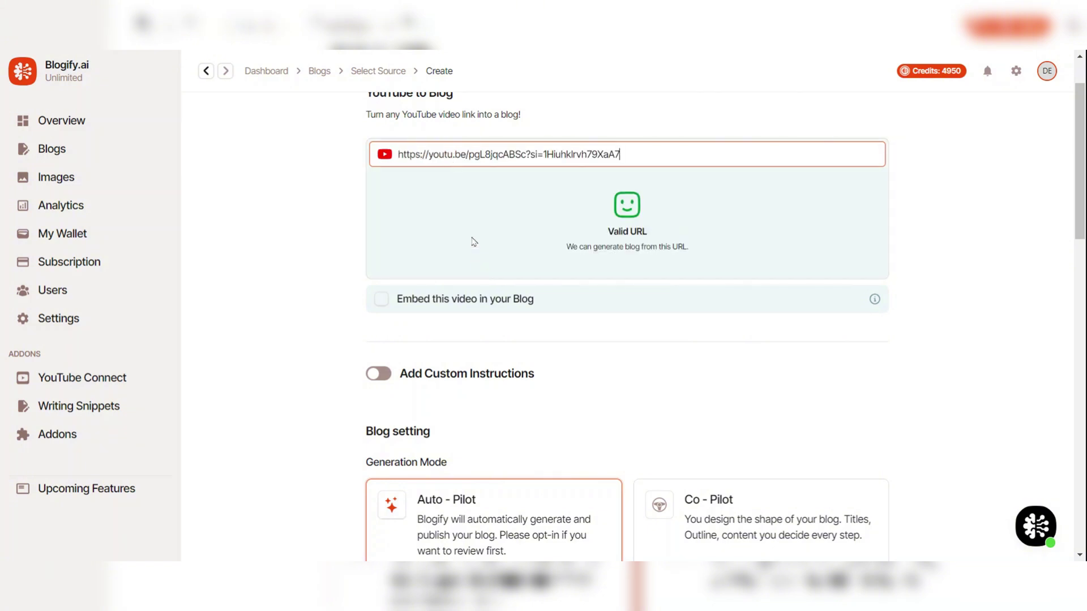
pyautogui.scroll(-3, 403, 209)
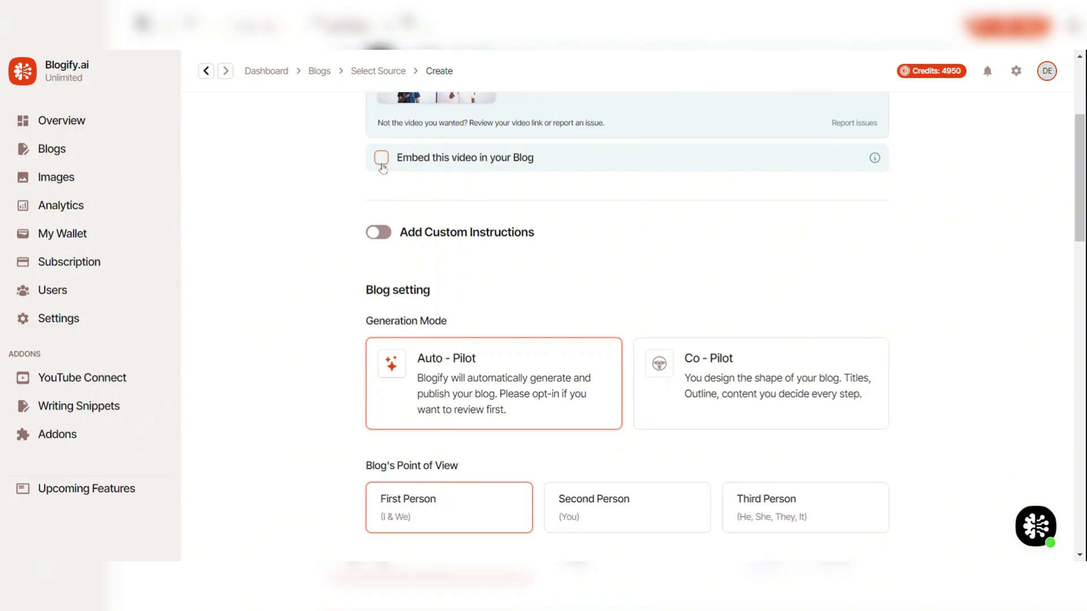
pyautogui.scroll(-1, 416, 192)
pyautogui.click(380, 162)
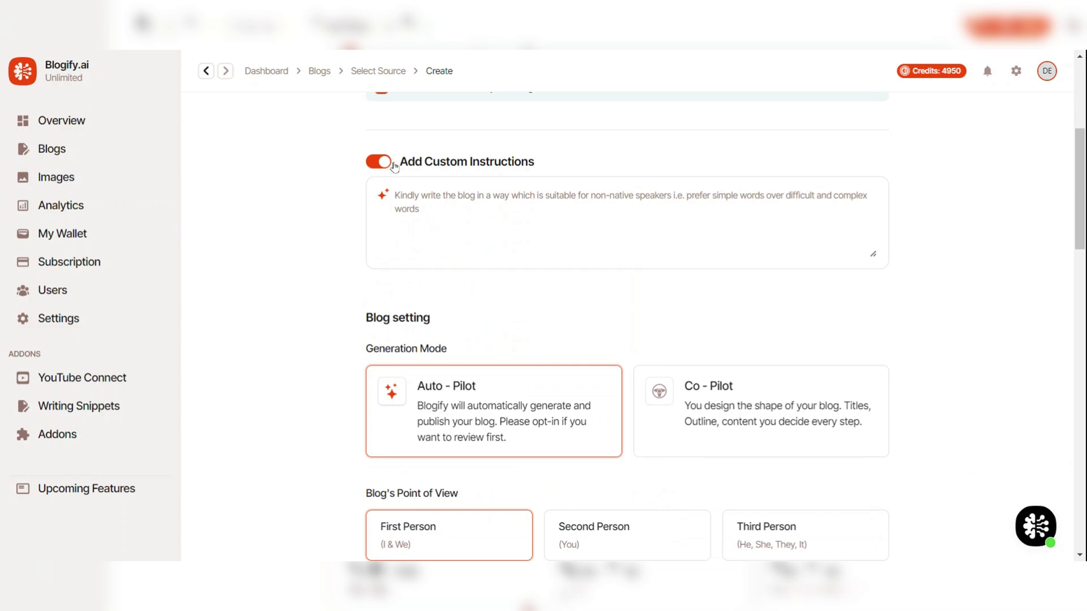
pyautogui.click(465, 201)
pyautogui.write('K')
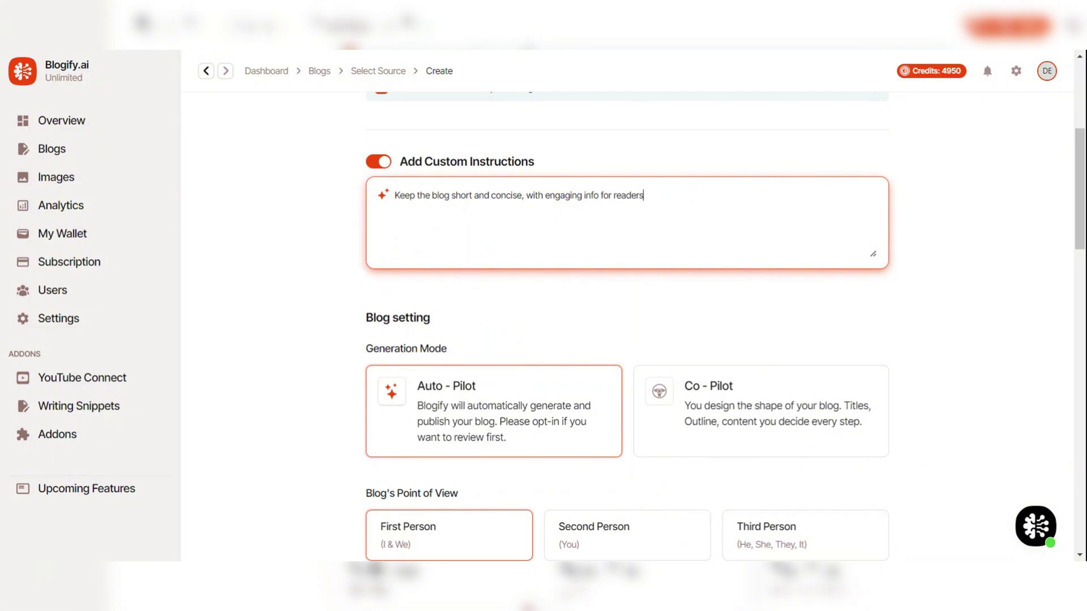
pyautogui.scroll(-1, 645, 245)
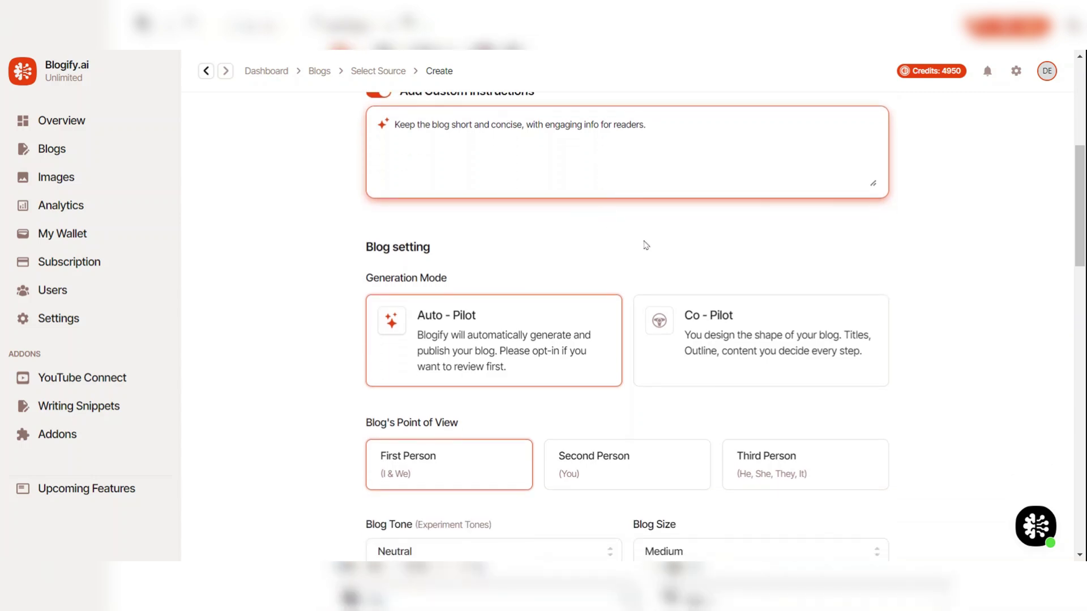
pyautogui.scroll(-2, 489, 325)
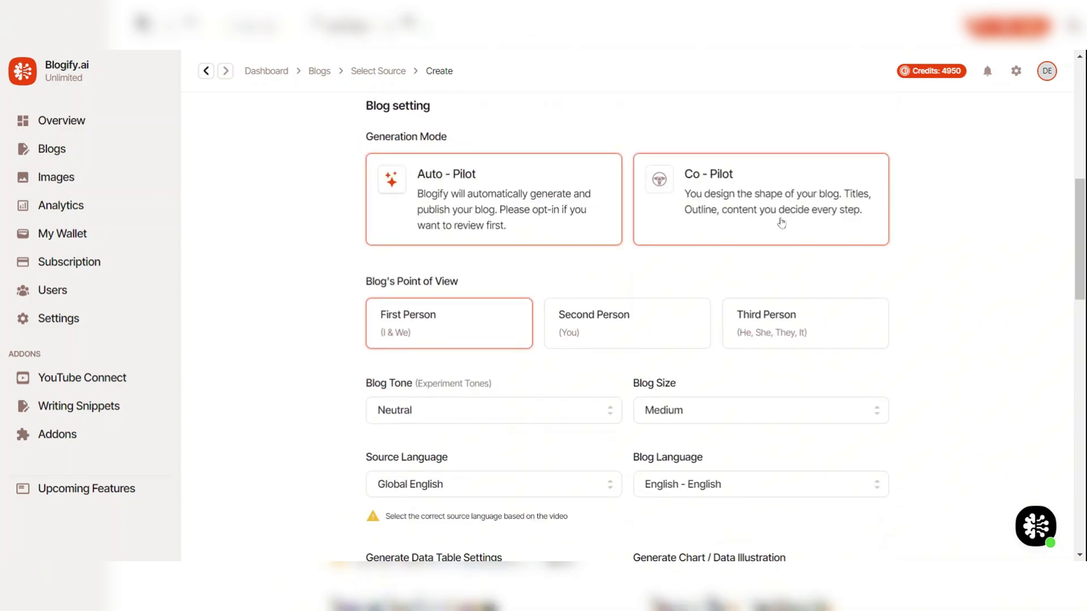
pyautogui.scroll(-1, 476, 238)
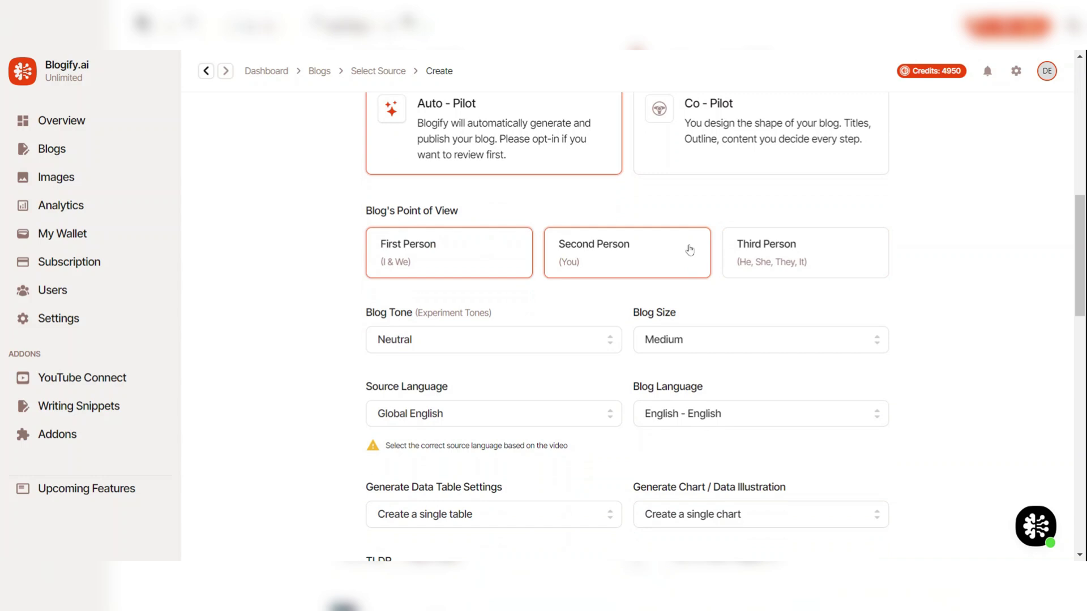
pyautogui.scroll(-1, 473, 270)
pyautogui.scroll(-2, 615, 270)
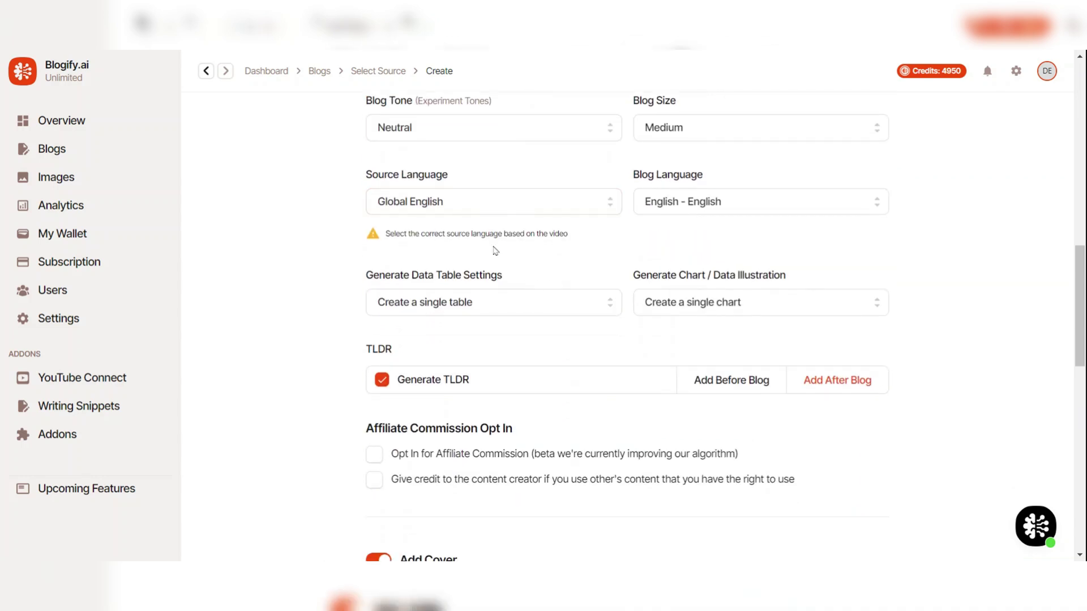
pyautogui.scroll(1, 499, 249)
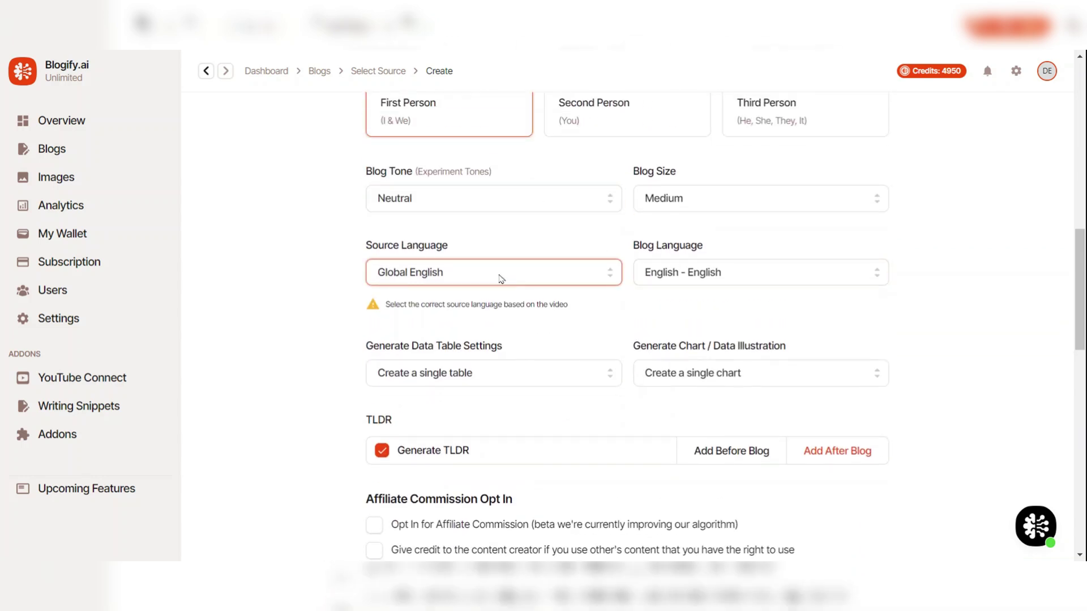
# Choose multiple data tables and a single chart, with cover image and auto-publishing off.
pyautogui.click(521, 372)
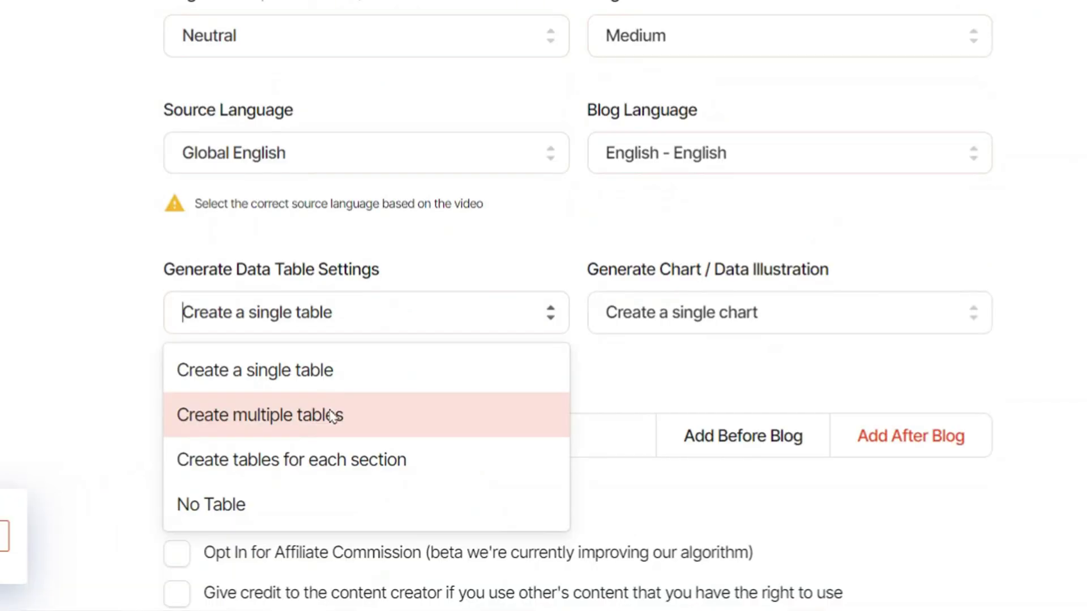
pyautogui.click(332, 415)
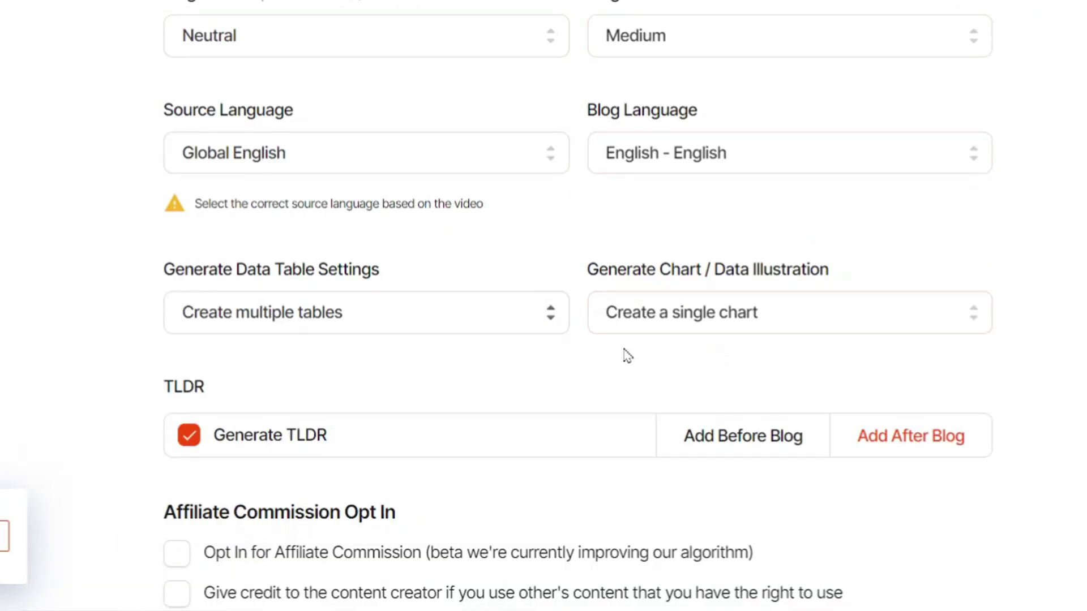
pyautogui.click(694, 324)
pyautogui.click(576, 340)
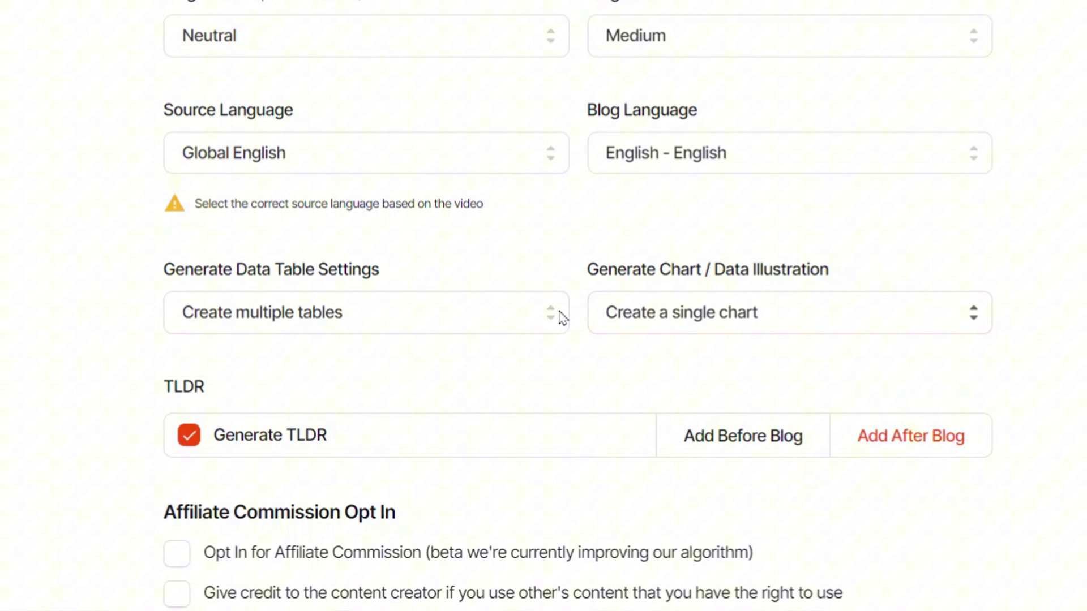
pyautogui.scroll(-3, 544, 280)
pyautogui.scroll(-2, 536, 245)
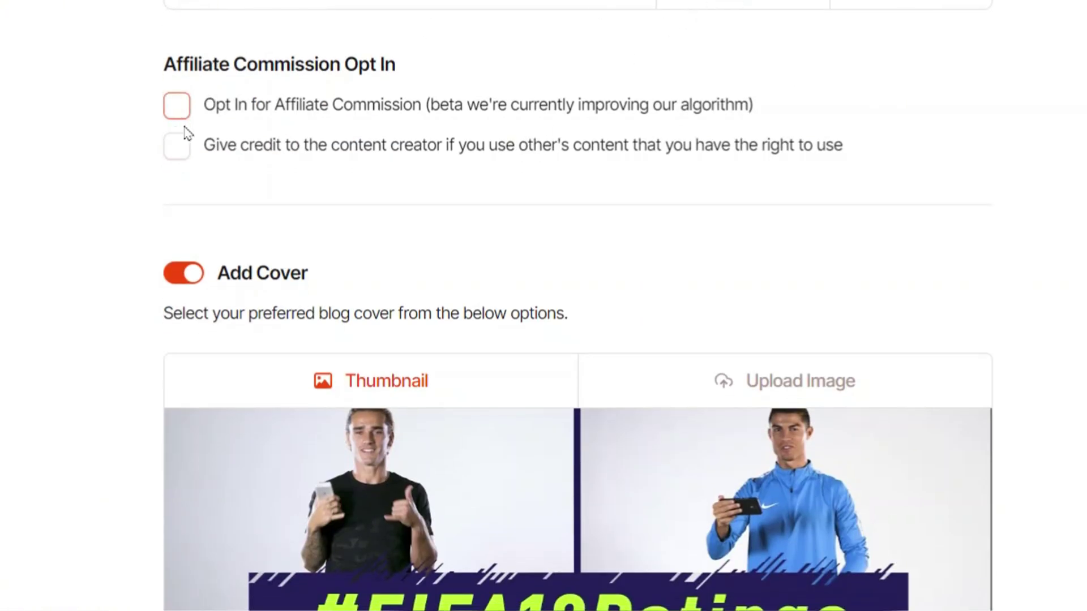
pyautogui.scroll(-2, 205, 140)
pyautogui.click(173, 165)
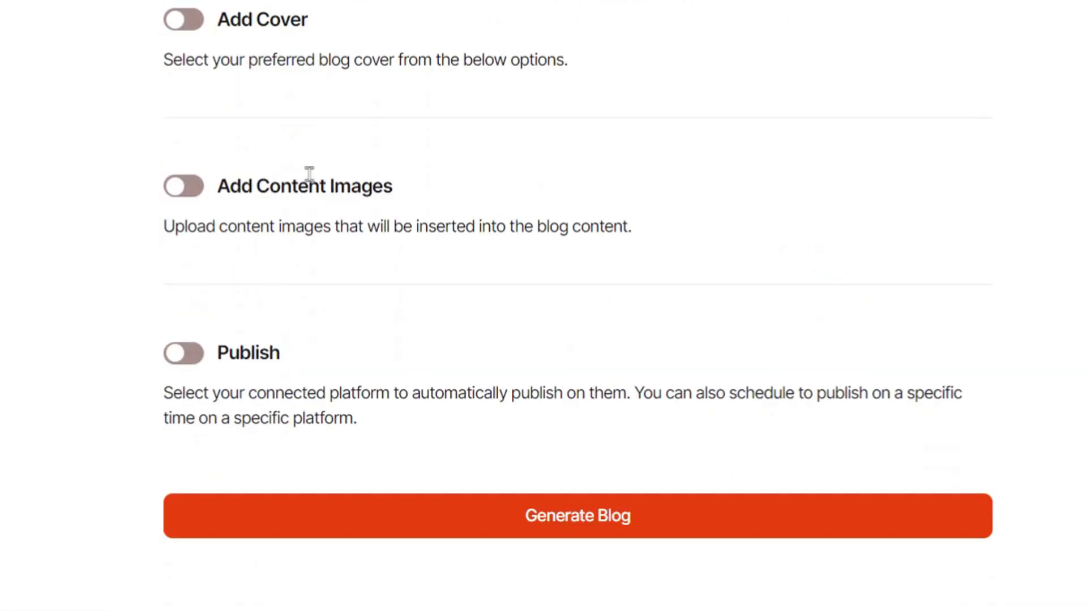
pyautogui.scroll(-1, 281, 162)
pyautogui.click(183, 291)
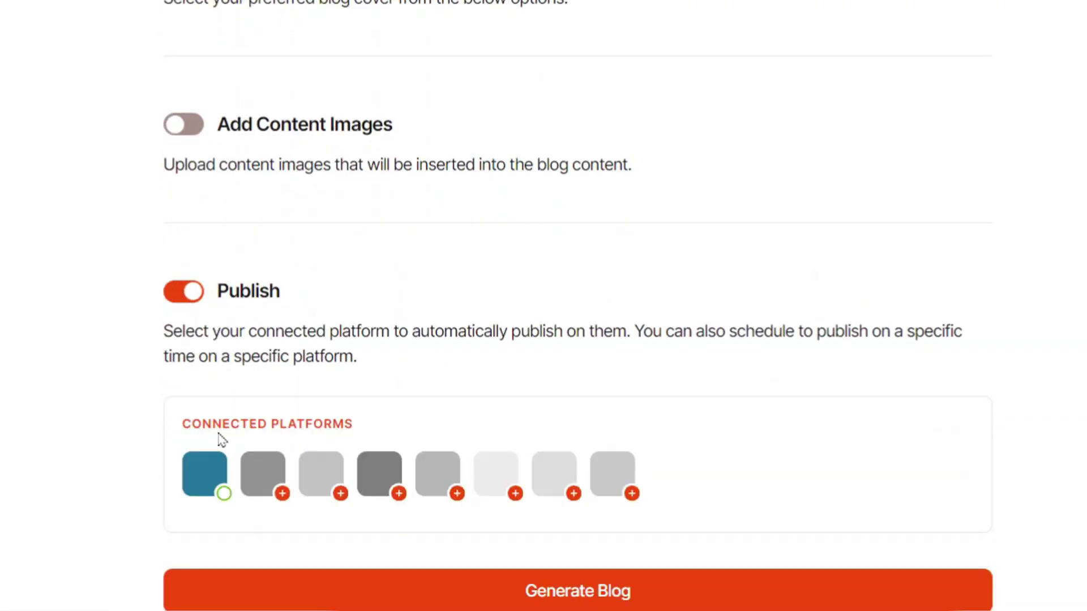
pyautogui.click(195, 299)
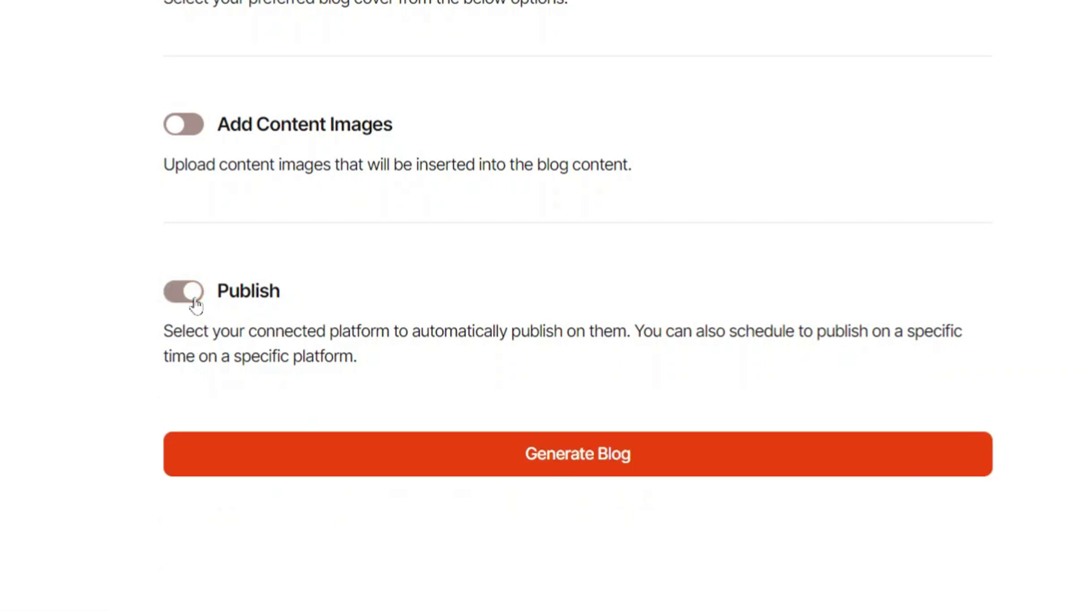
# Generate the drone video blog in Co-Pilot mode to get its suggested title.
pyautogui.click(475, 453)
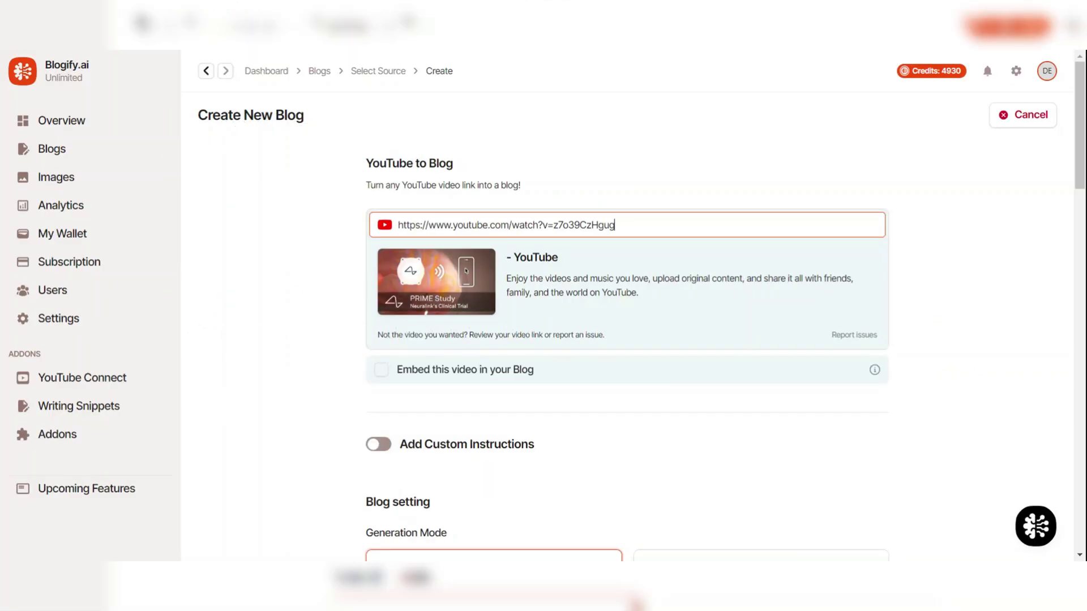
pyautogui.scroll(-5, 806, 139)
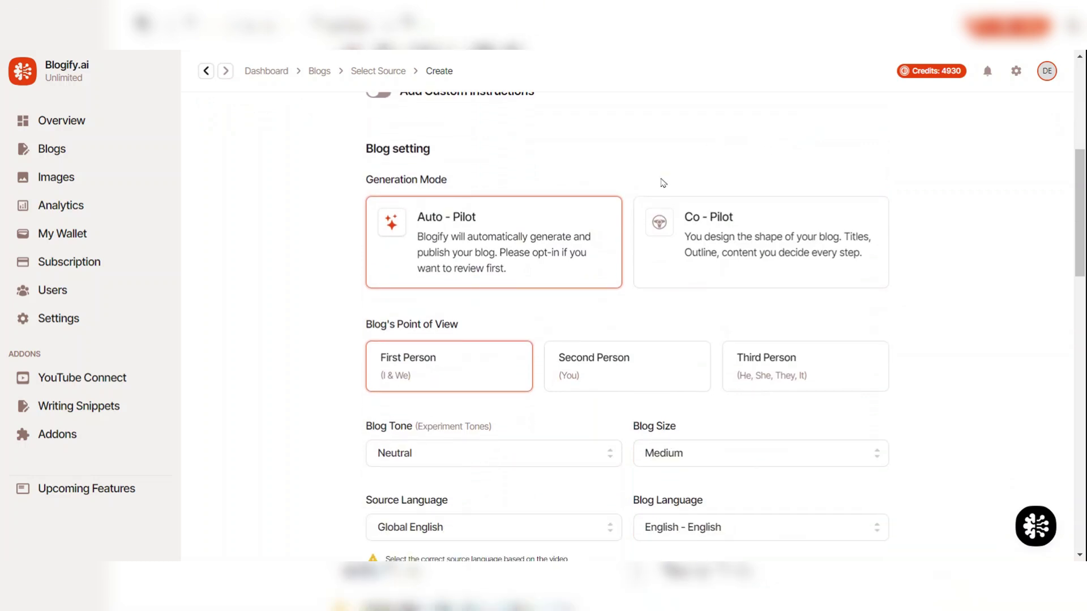
pyautogui.click(684, 240)
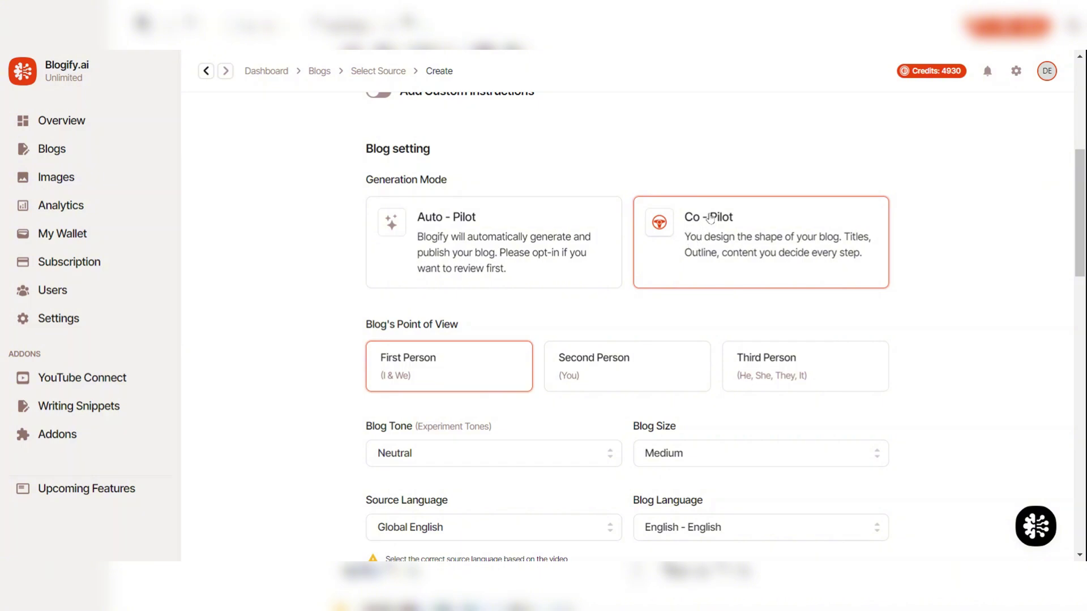
pyautogui.scroll(-10, 711, 218)
pyautogui.click(664, 460)
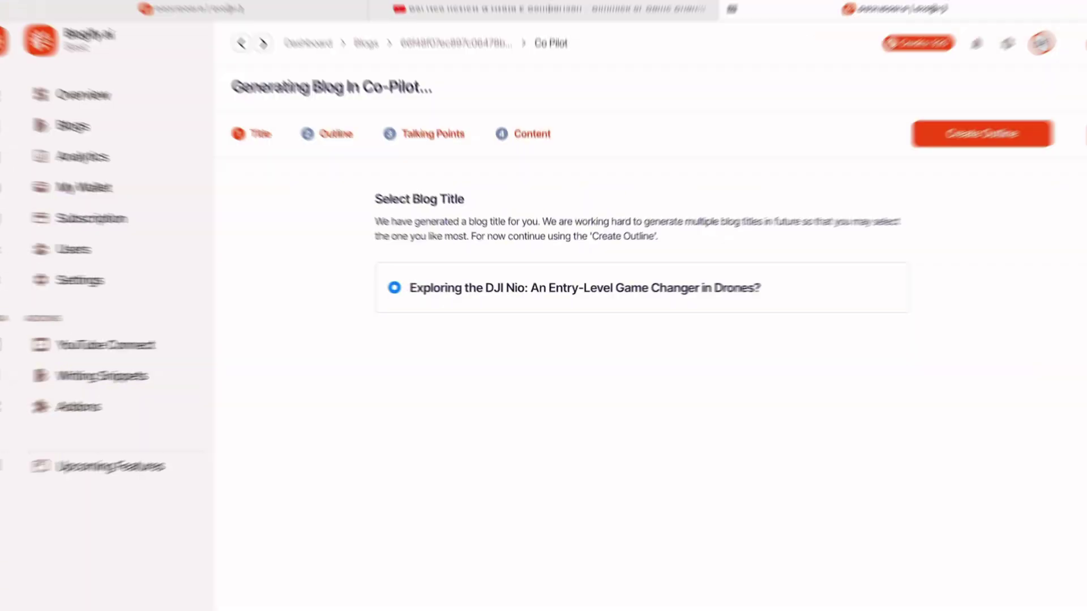
# Accept the title and reorder the outline headings, moving Indoor Testing to third place.
pyautogui.click(968, 123)
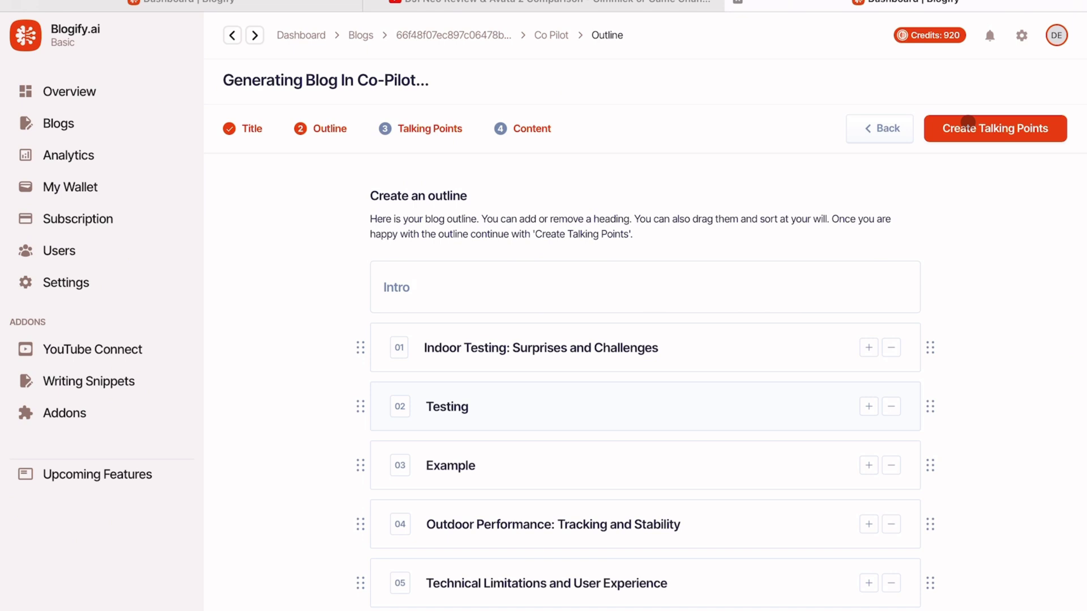
pyautogui.scroll(-1, 727, 257)
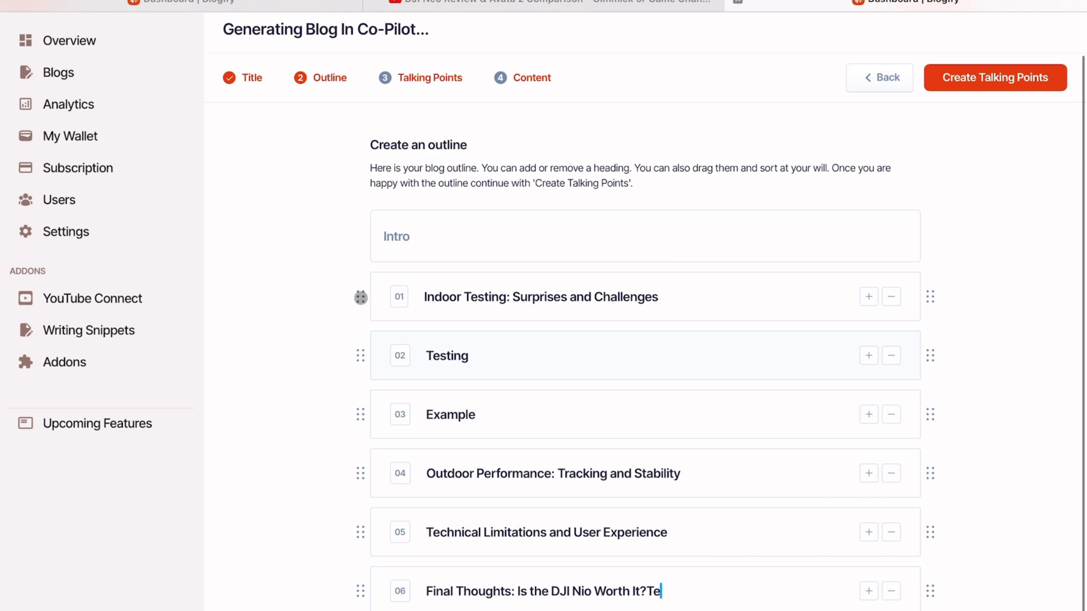
pyautogui.moveTo(362, 297)
pyautogui.mouseDown()
pyautogui.moveTo(343, 459)
pyautogui.moveTo(352, 401)
pyautogui.mouseUp()
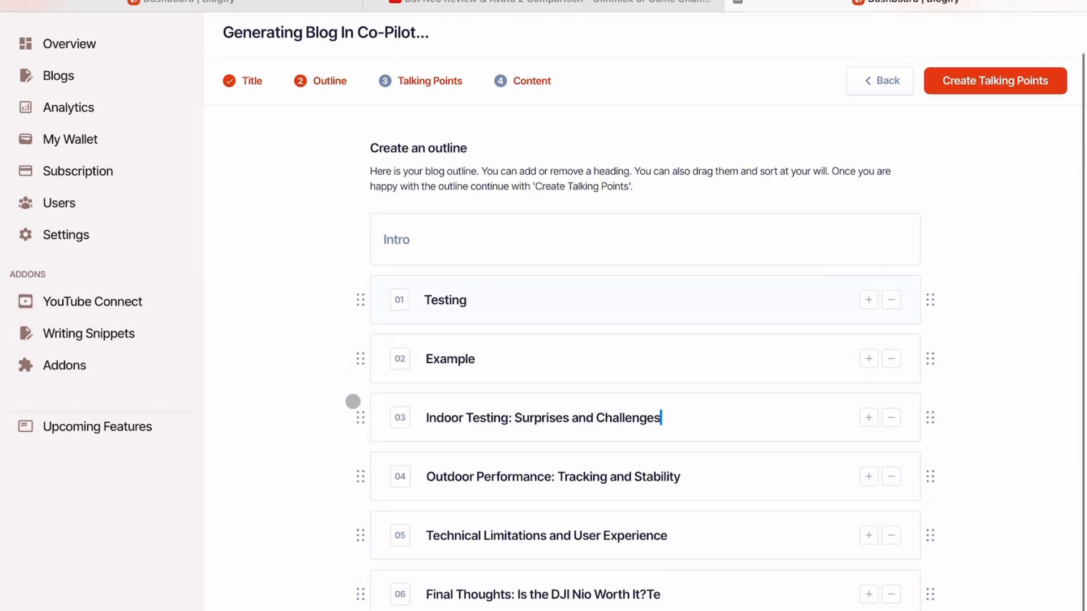
pyautogui.scroll(-1, 431, 415)
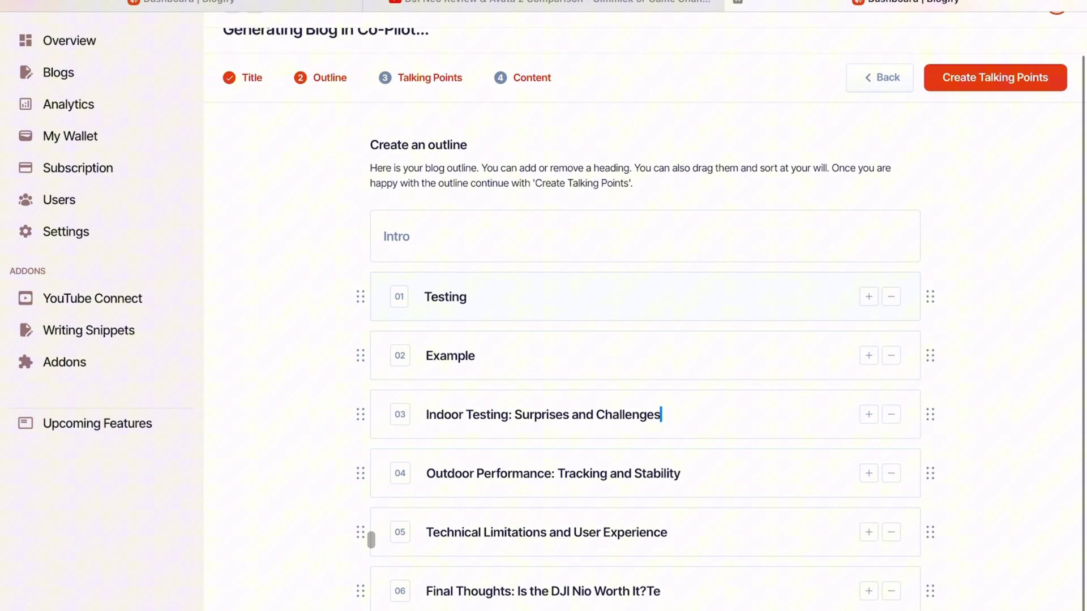
pyautogui.moveTo(360, 531); pyautogui.dragTo(349, 465)
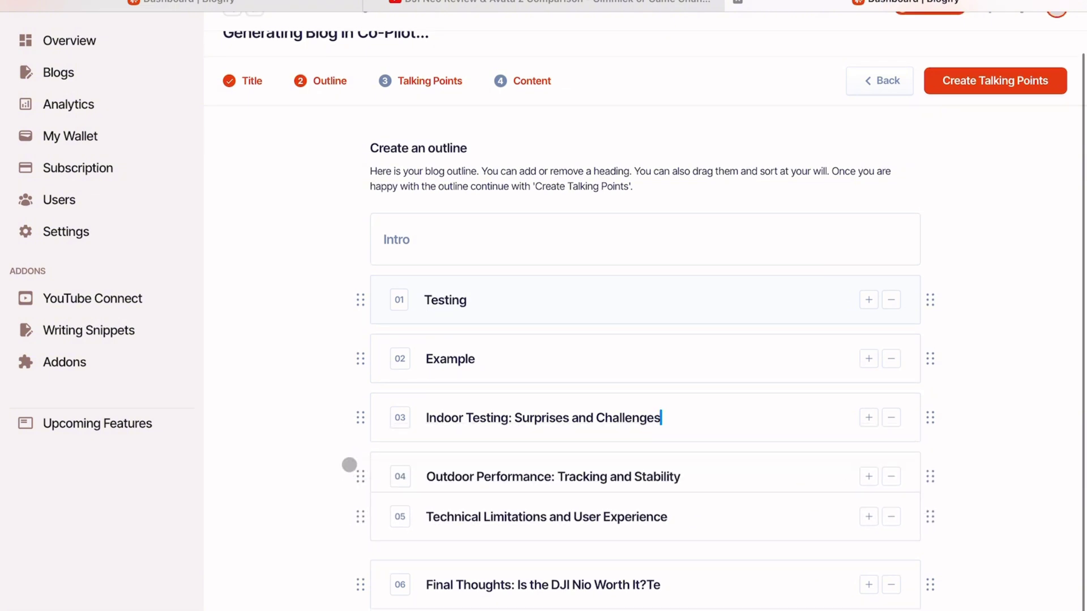
pyautogui.moveTo(360, 300); pyautogui.dragTo(355, 565)
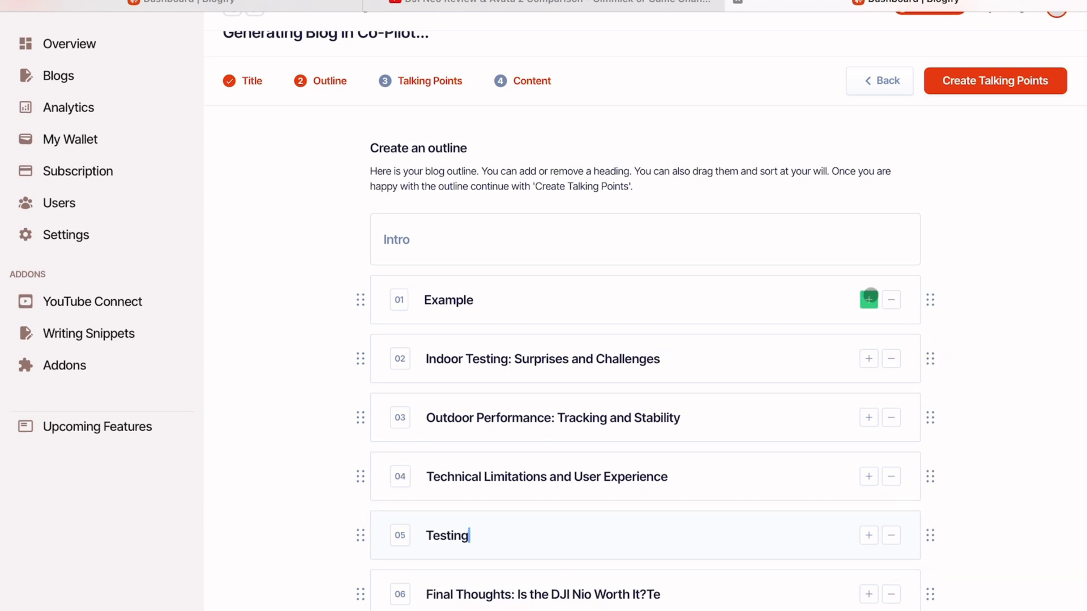
# Remove the Example and Testing headings, add a new heading, and generate talking points.
pyautogui.click(890, 299)
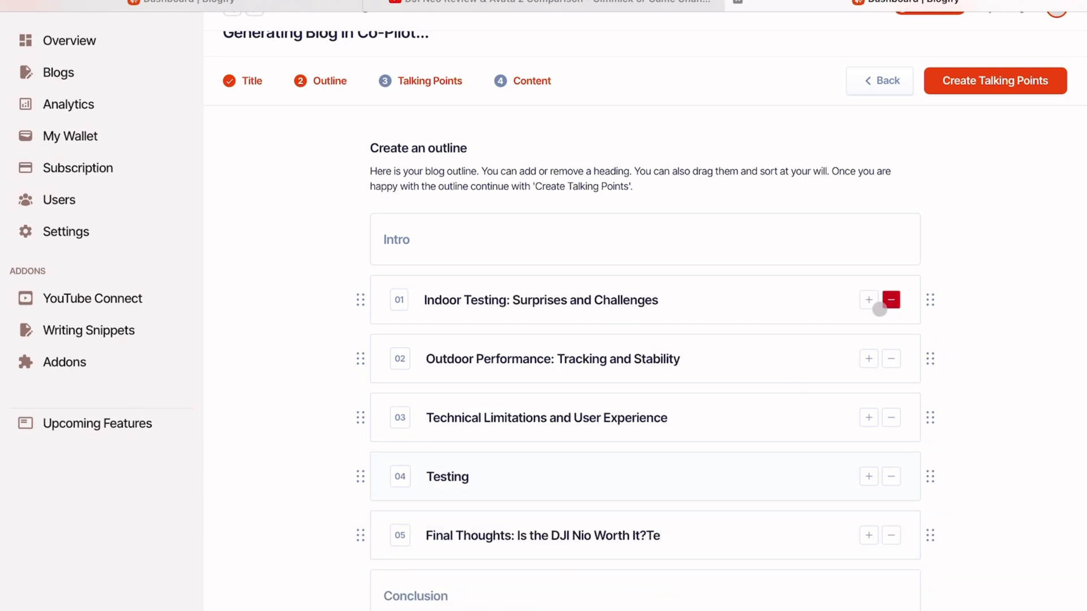
pyautogui.click(890, 477)
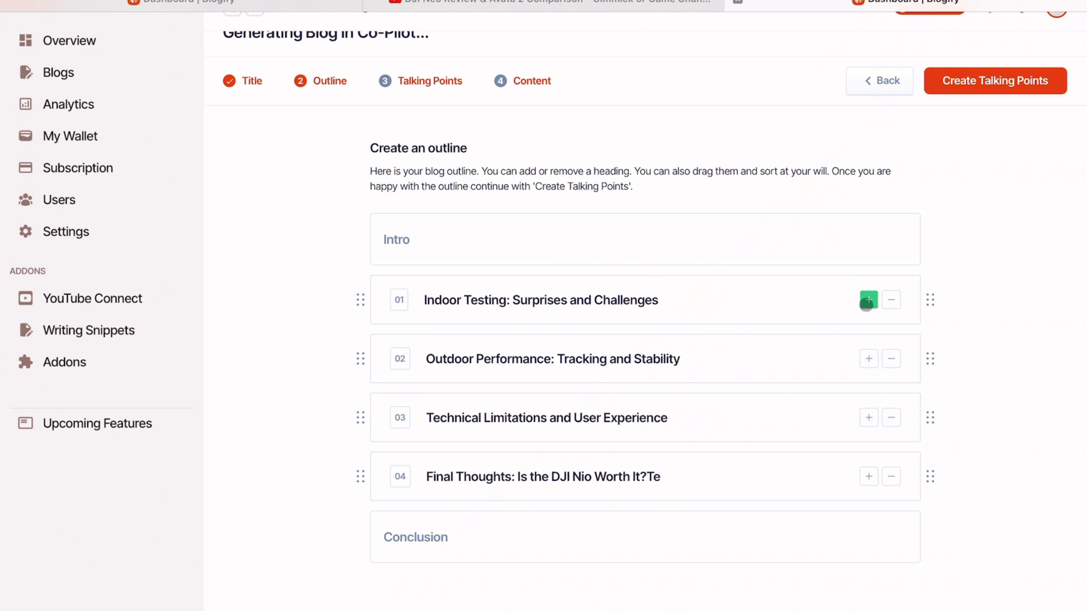
pyautogui.click(868, 300)
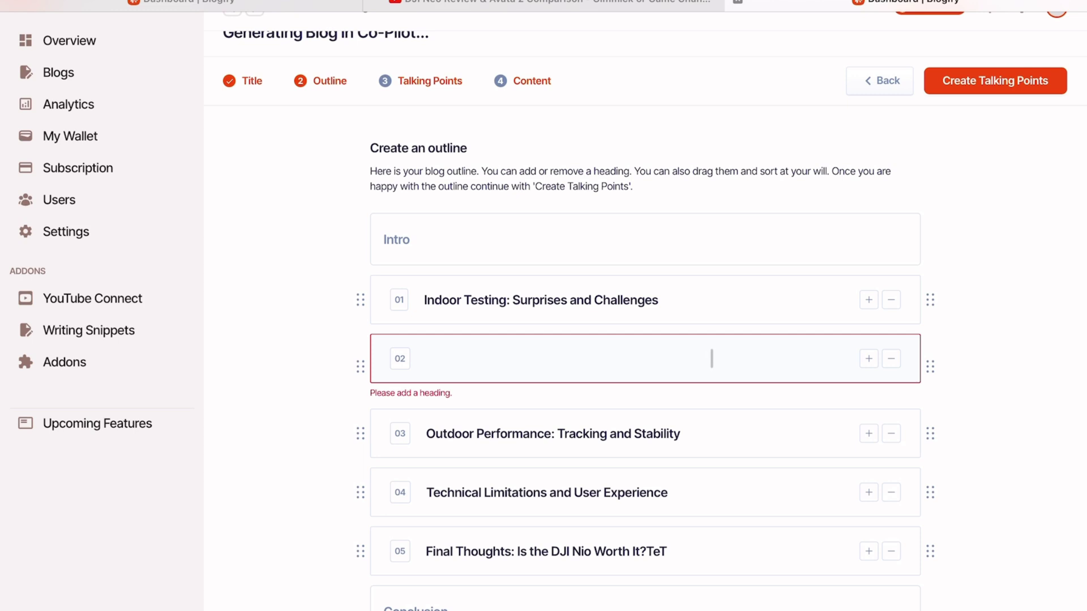
pyautogui.write('Testing')
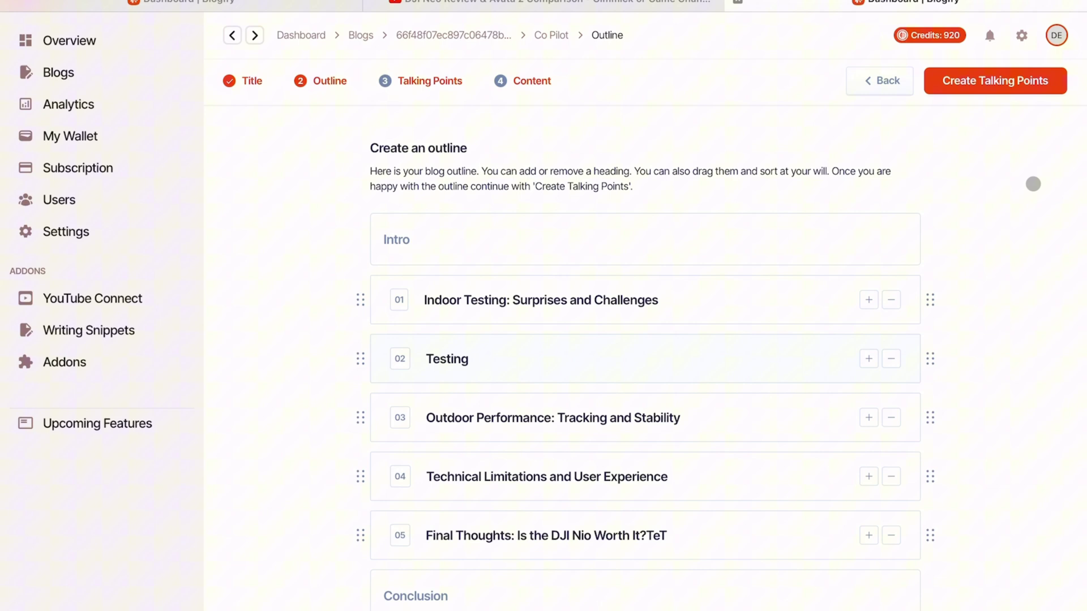
pyautogui.click(1025, 89)
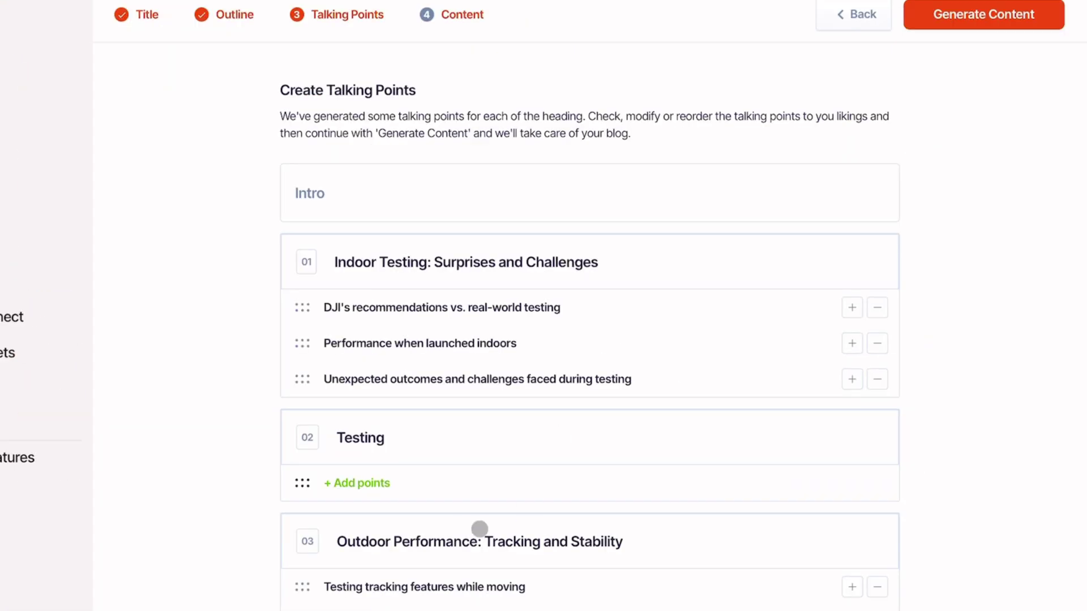
# Add a 'Testing Drones' talking point under Testing and generate the full blog content.
pyautogui.click(458, 494)
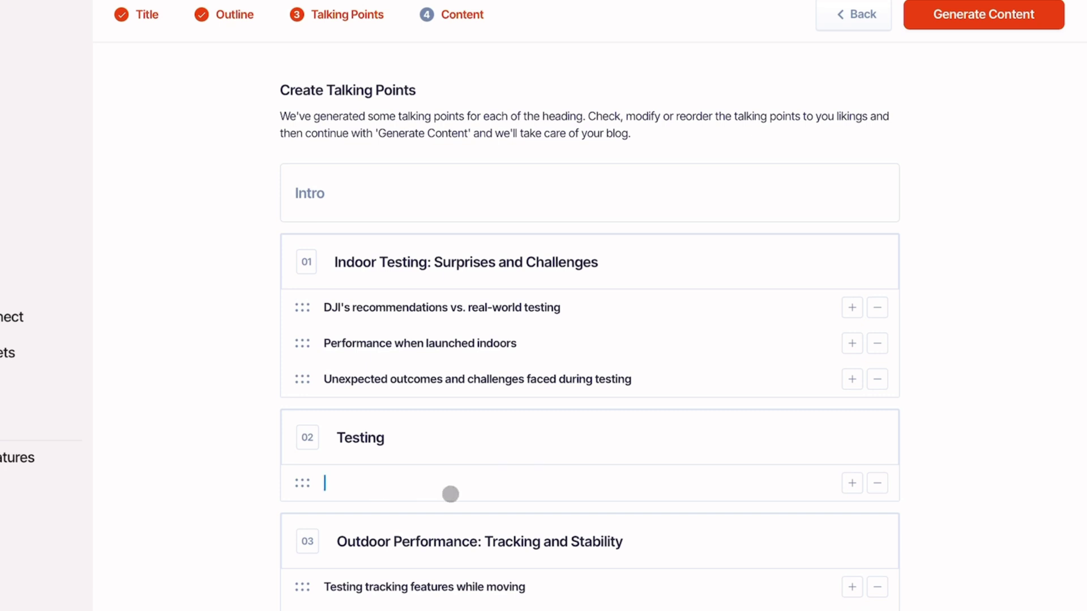
pyautogui.write('Testing Drones')
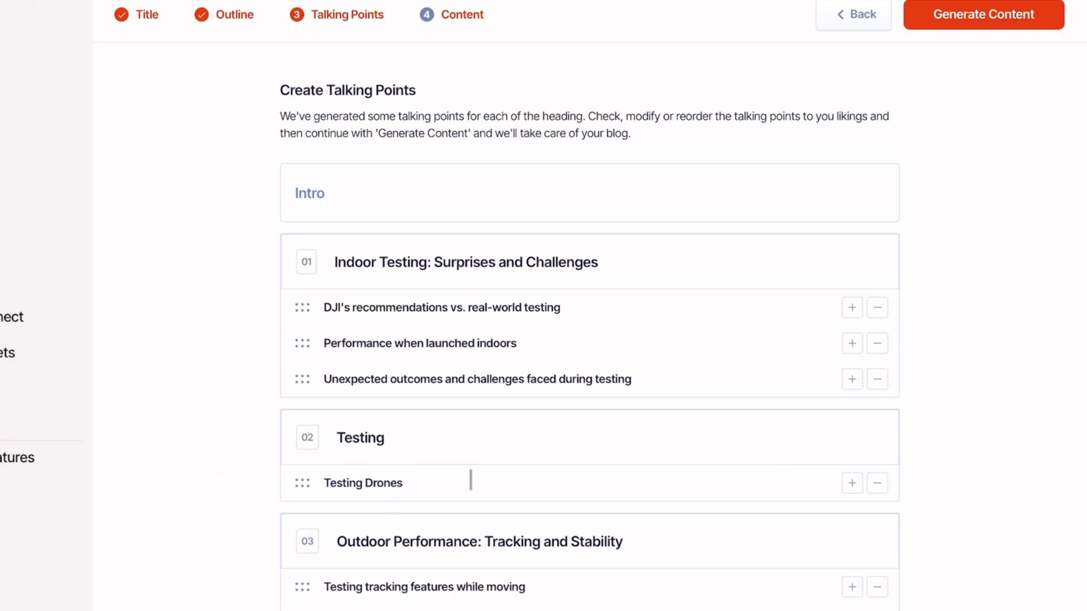
pyautogui.scroll(-5, 470, 480)
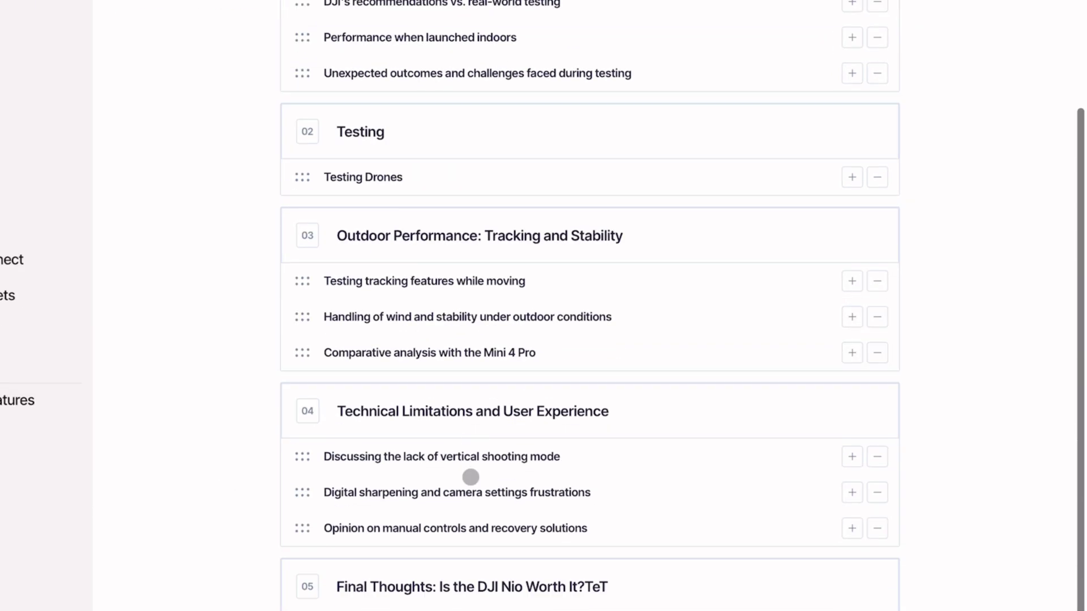
pyautogui.scroll(10, 540, 491)
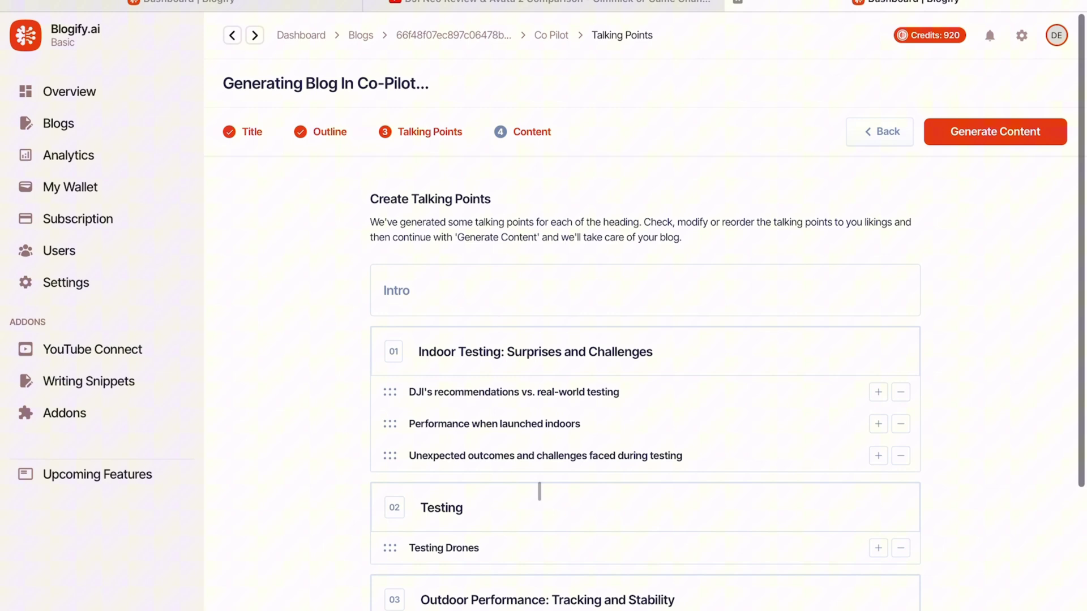
pyautogui.click(1005, 136)
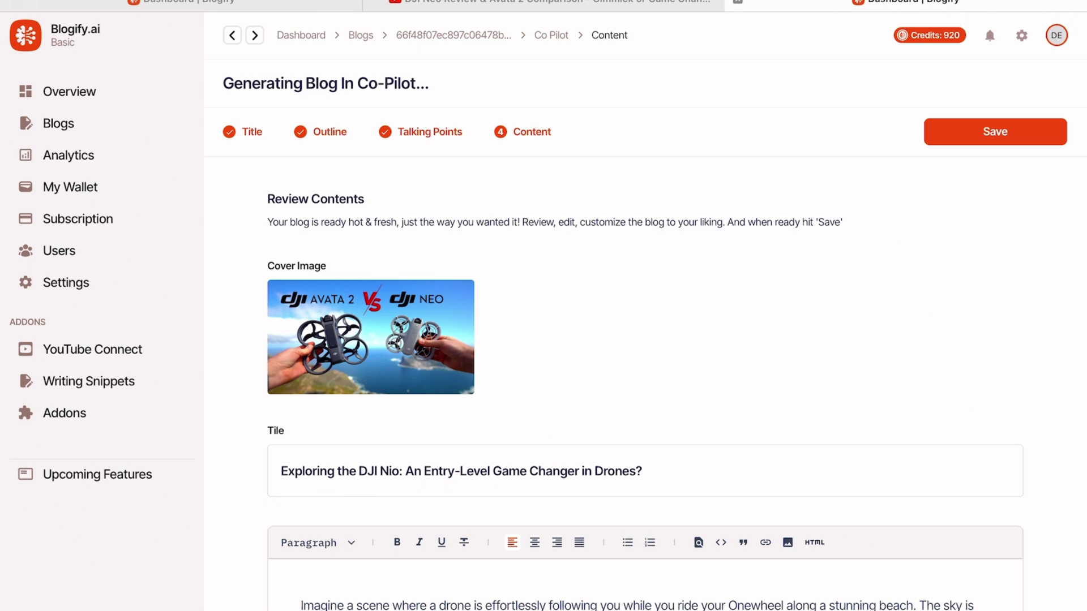
pyautogui.scroll(-2, 814, 334)
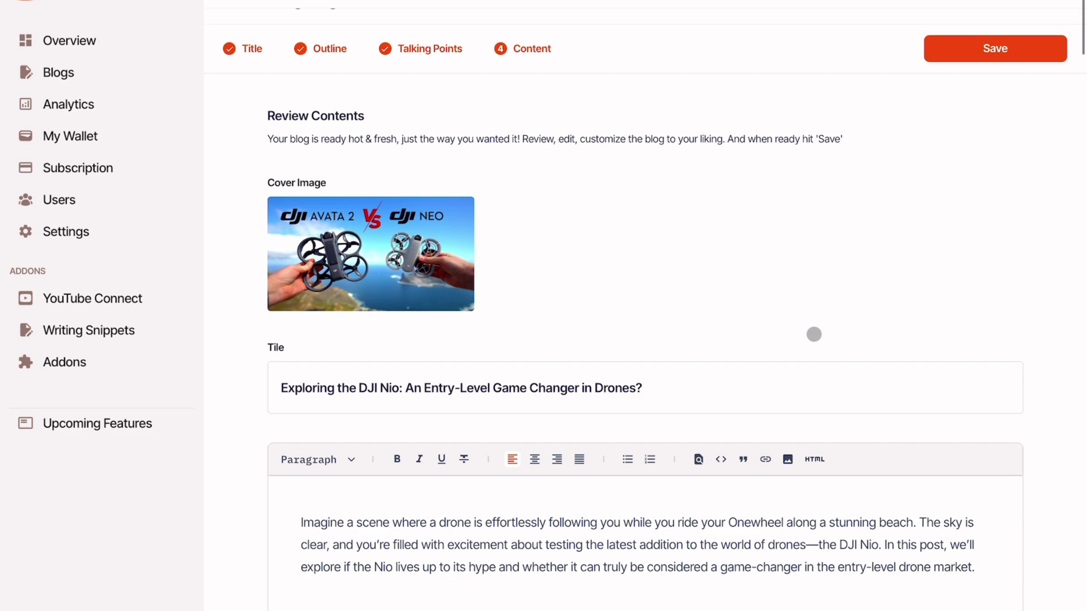
pyautogui.scroll(-5, 814, 334)
pyautogui.scroll(-3, 731, 414)
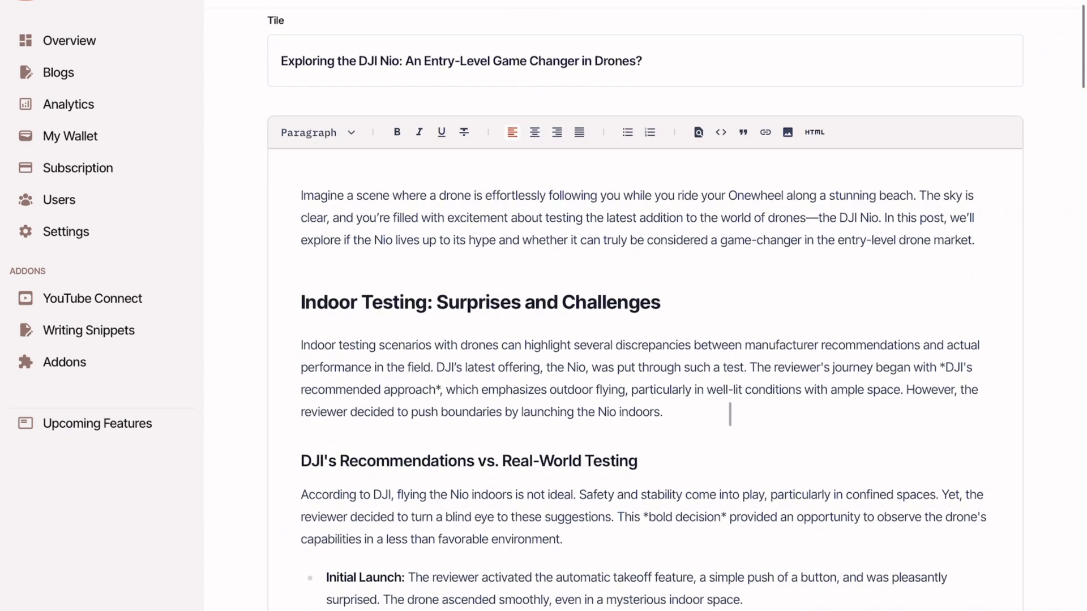
pyautogui.scroll(-1, 731, 415)
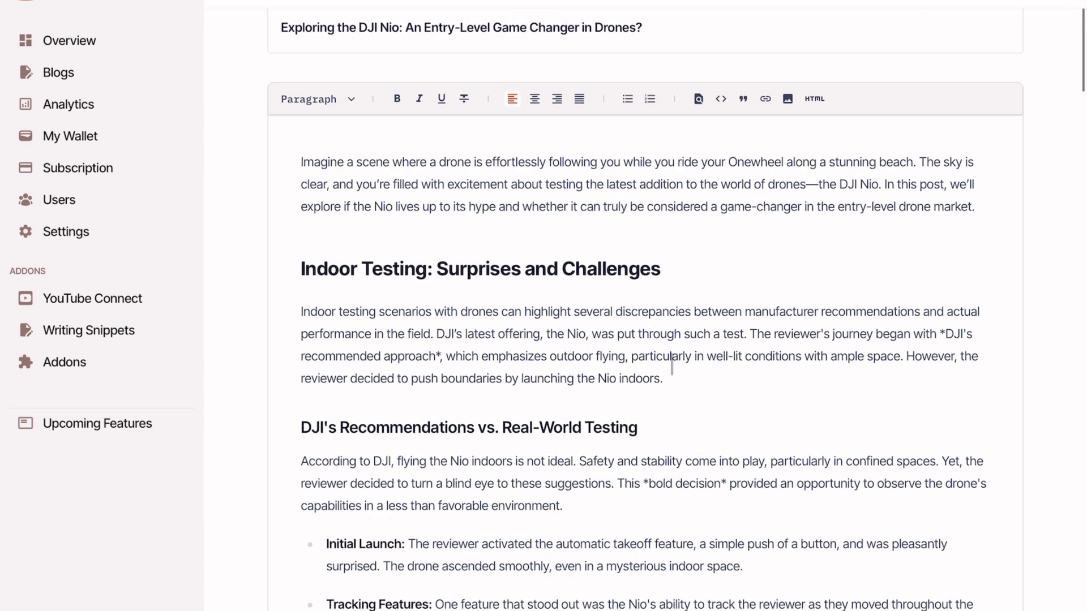
pyautogui.scroll(1, 672, 365)
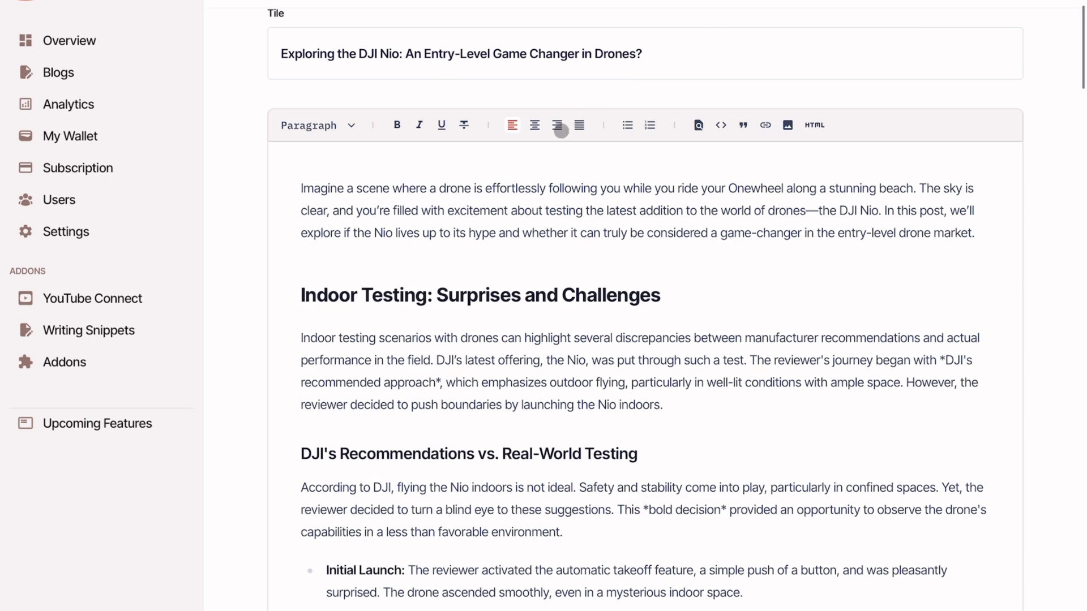
pyautogui.scroll(-15, 538, 128)
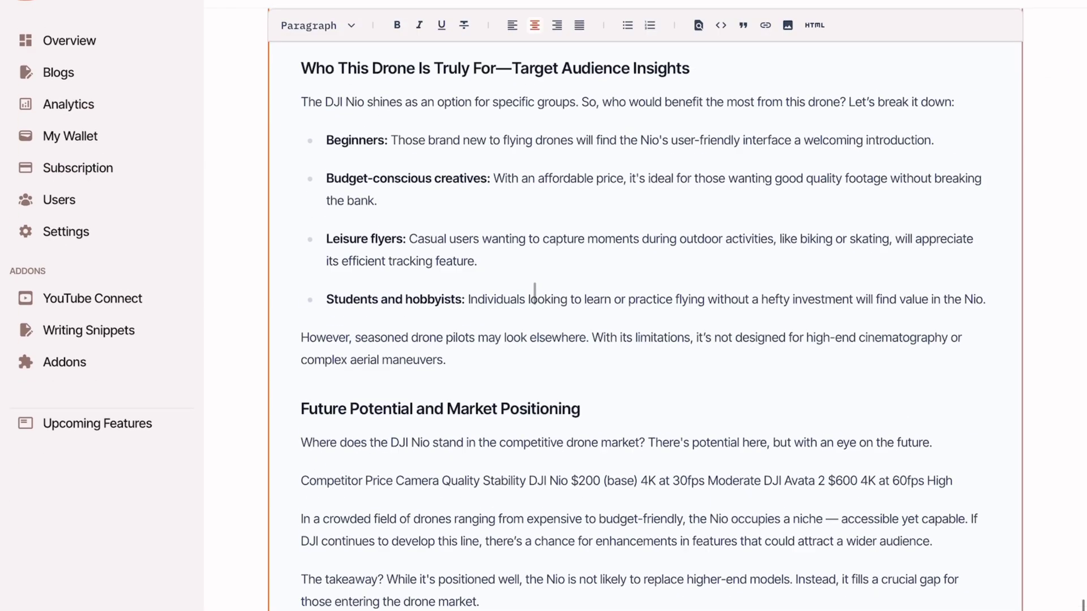
pyautogui.scroll(1, 536, 296)
pyautogui.scroll(1, 535, 295)
pyautogui.scroll(2, 535, 295)
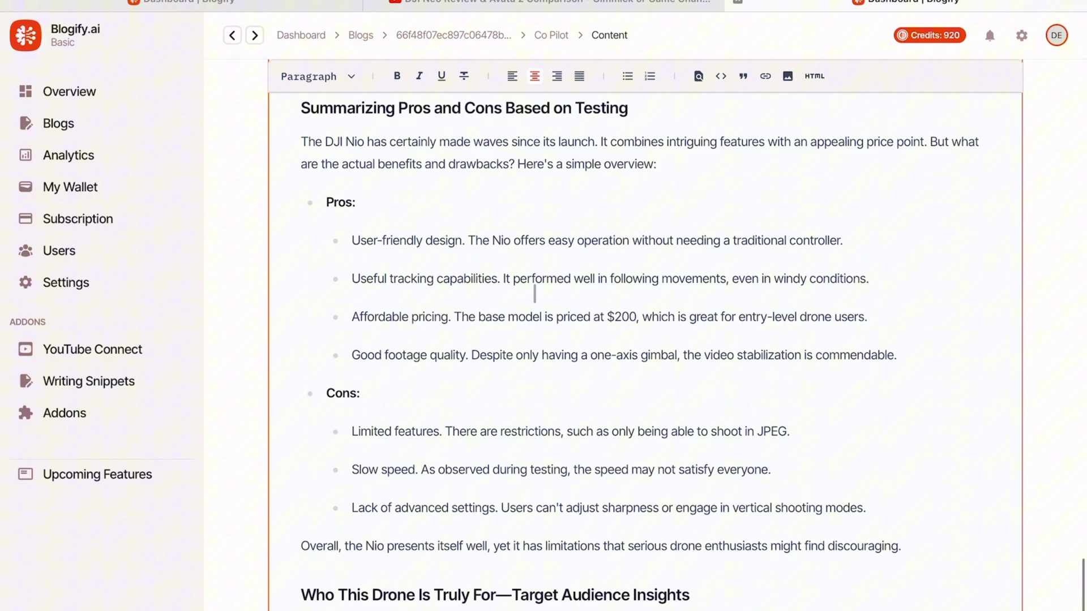
pyautogui.scroll(1, 535, 293)
pyautogui.scroll(2, 536, 293)
pyautogui.click(339, 223)
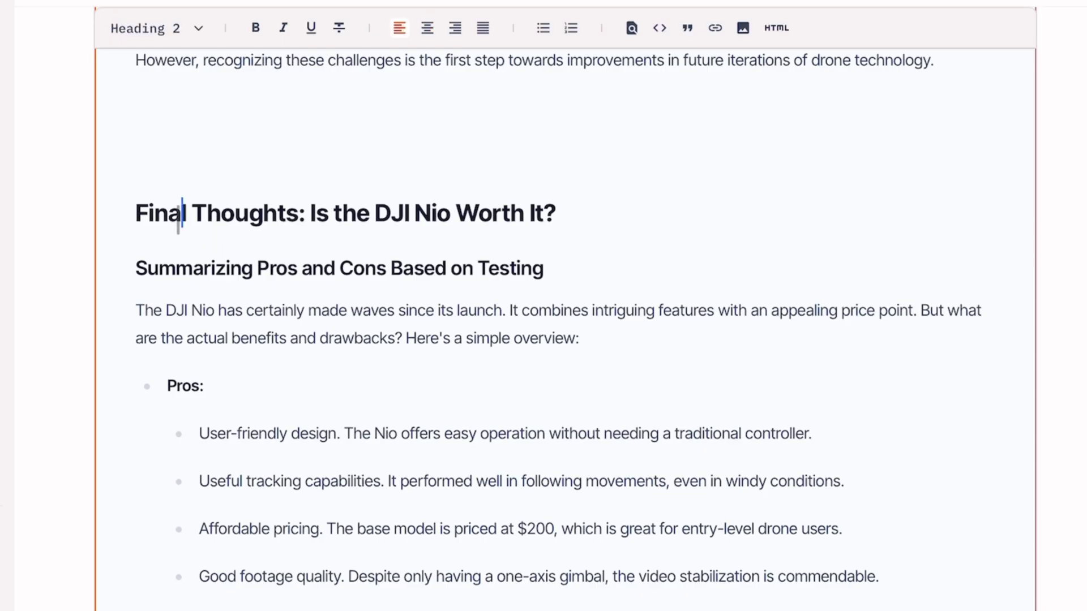
# Rephrase the Final Thoughts heading and first paragraph in an Engaging tone, then save.
pyautogui.moveTo(136, 213); pyautogui.dragTo(555, 369)
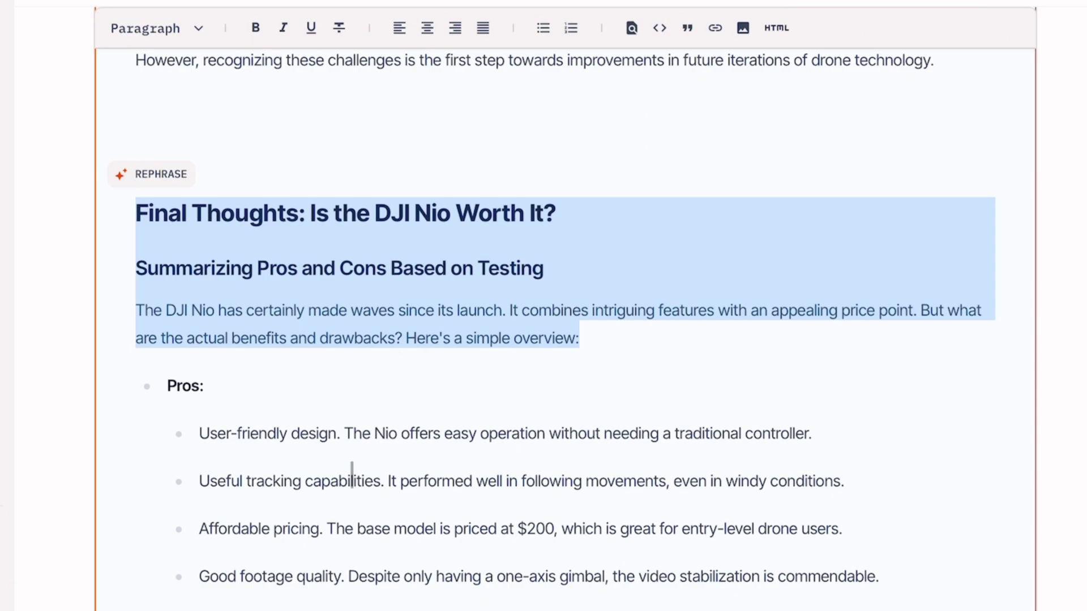
pyautogui.scroll(-1, 353, 475)
pyautogui.scroll(2, 351, 505)
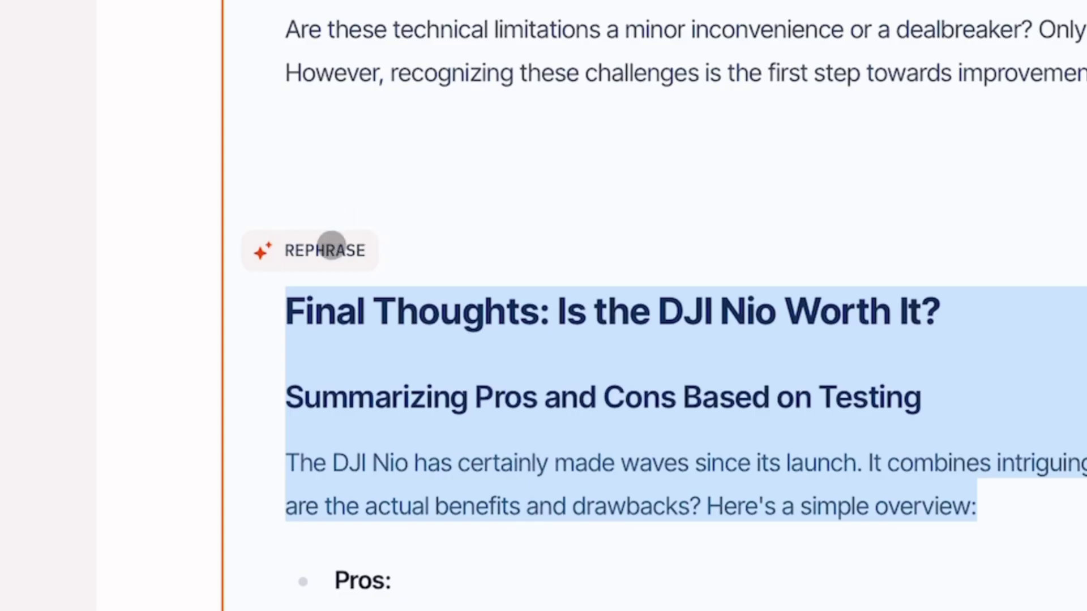
pyautogui.click(331, 243)
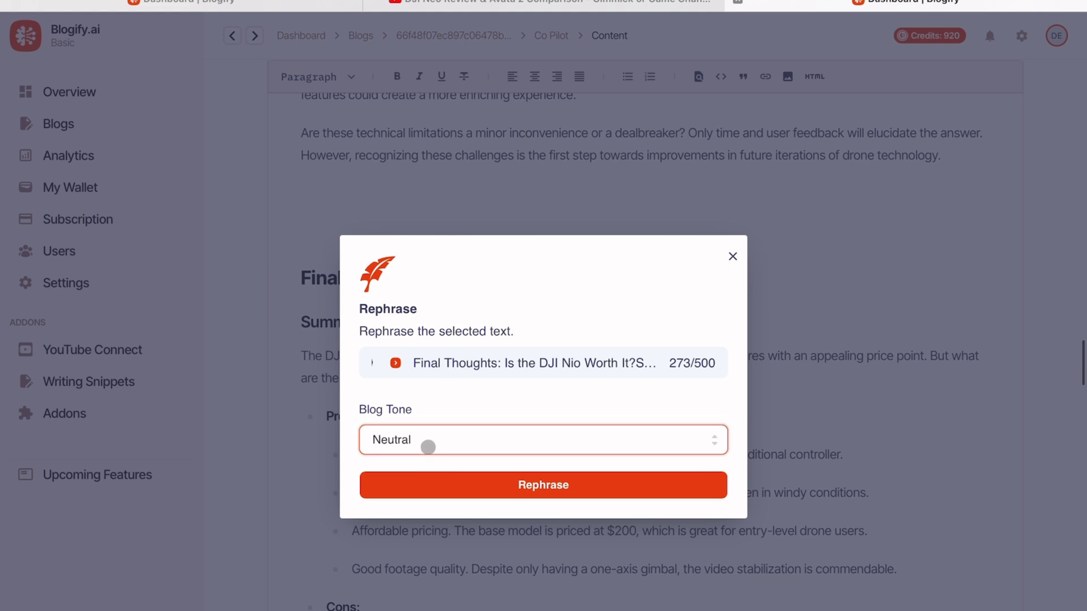
pyautogui.click(501, 438)
pyautogui.click(451, 514)
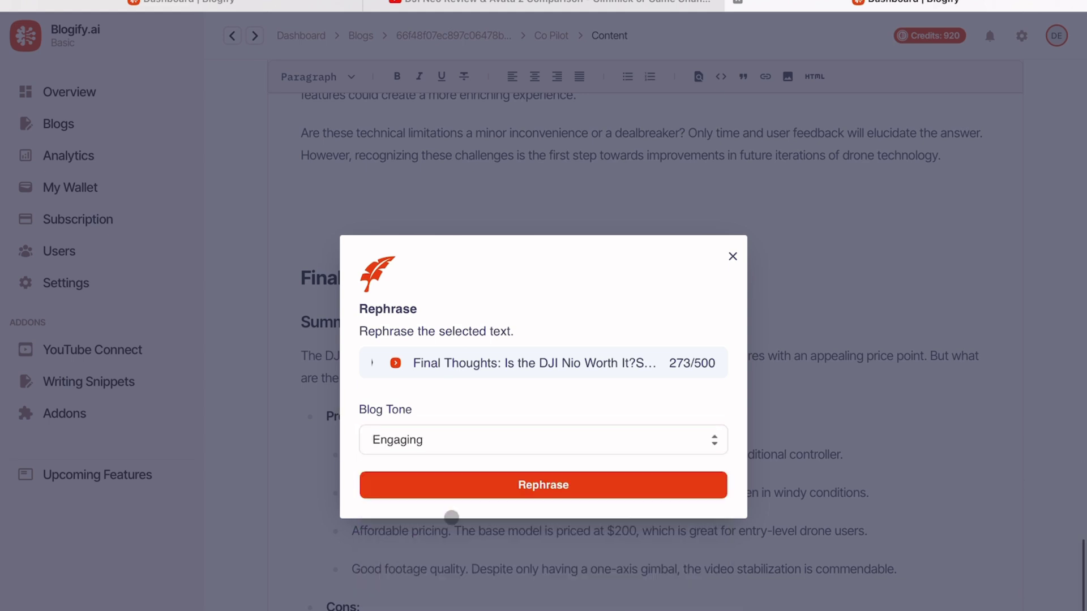
pyautogui.click(467, 493)
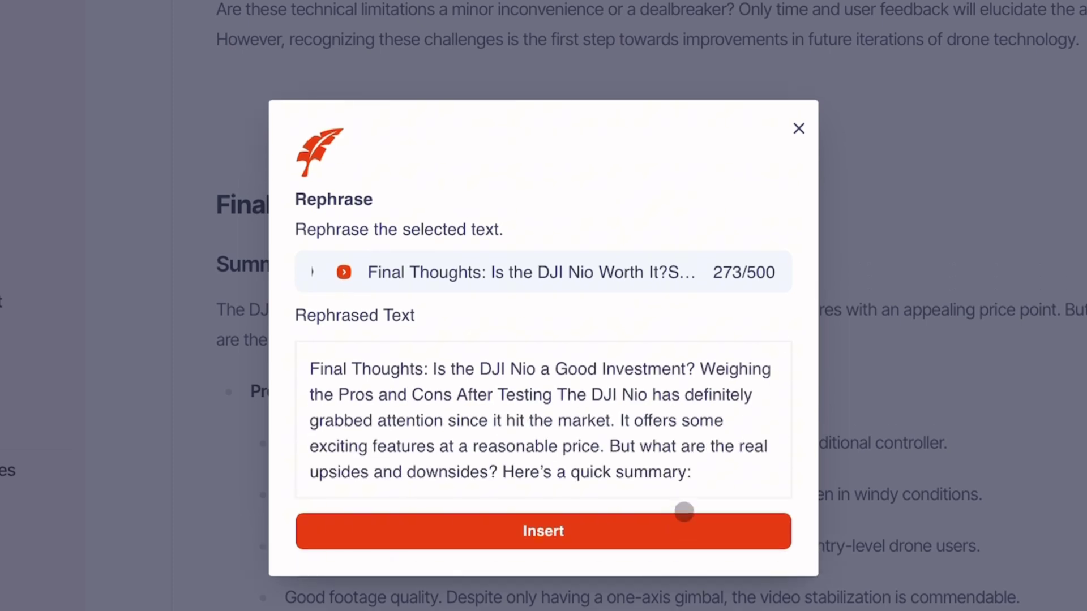
pyautogui.click(670, 516)
pyautogui.scroll(-5, 655, 495)
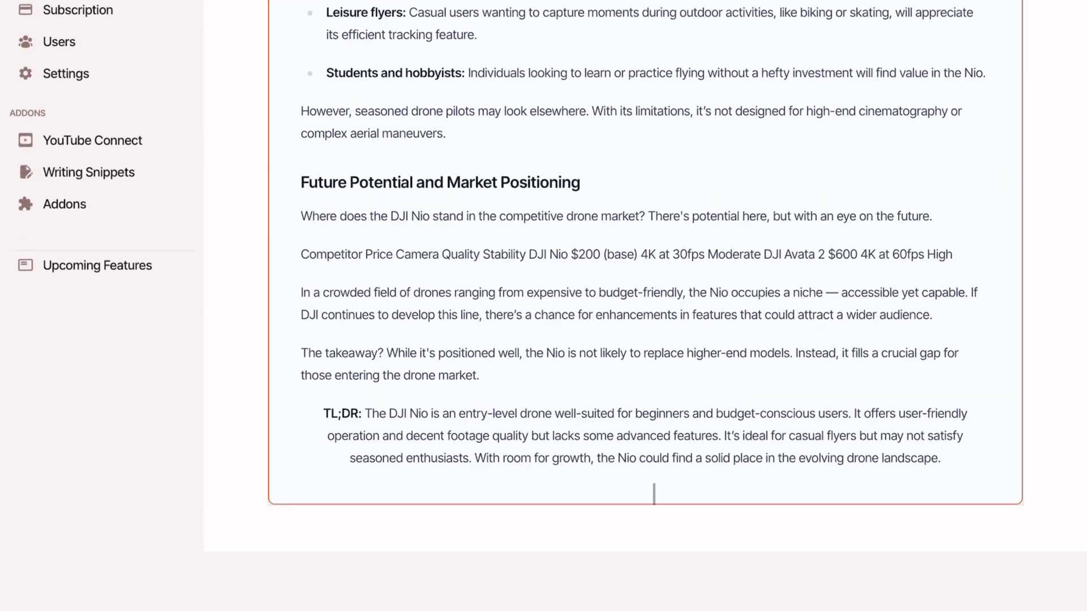
pyautogui.scroll(5, 653, 495)
pyautogui.scroll(5, 654, 494)
pyautogui.scroll(5, 654, 494)
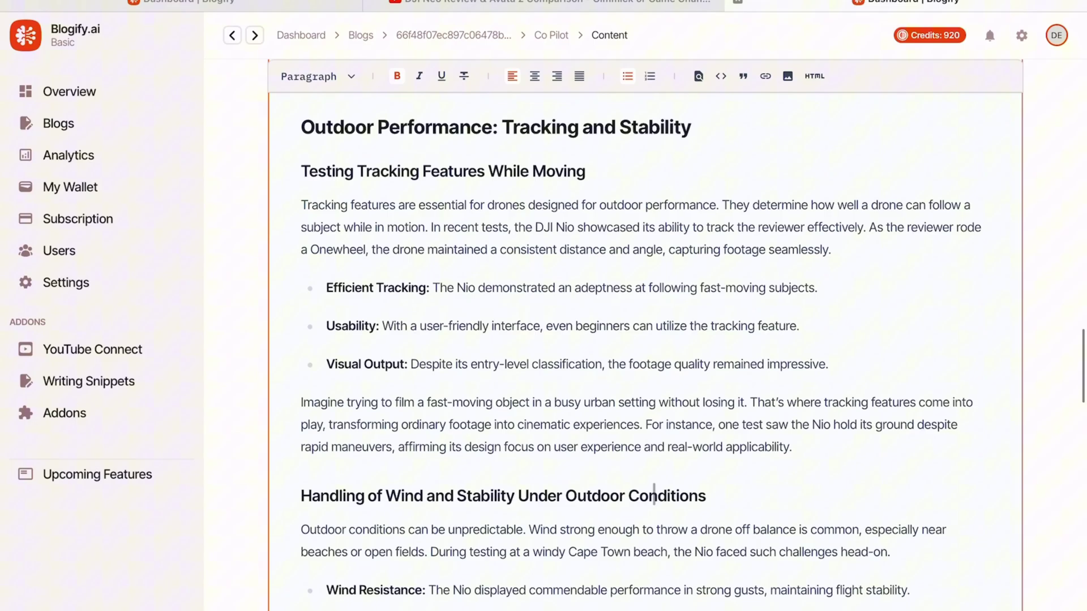
pyautogui.scroll(5, 655, 494)
pyautogui.scroll(5, 654, 494)
pyautogui.scroll(5, 655, 495)
pyautogui.scroll(5, 654, 494)
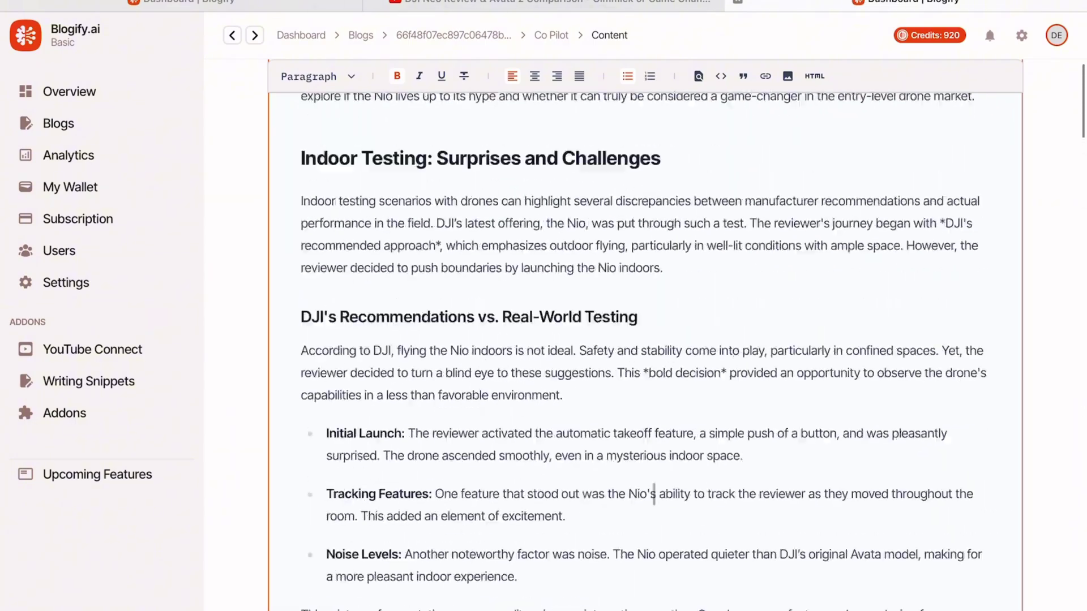
pyautogui.scroll(10, 654, 495)
pyautogui.click(954, 128)
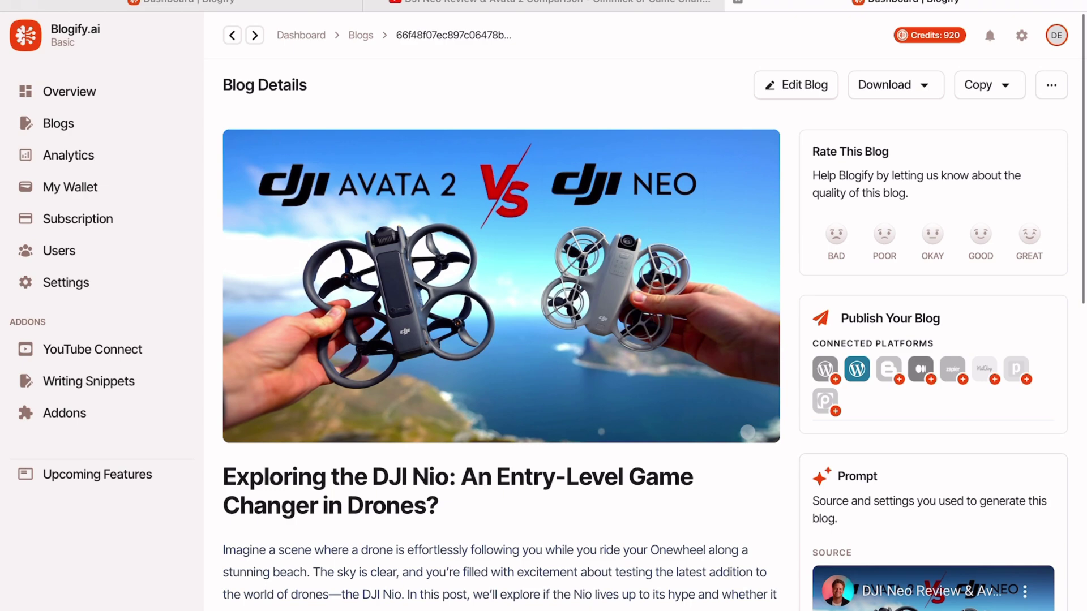
pyautogui.scroll(-5, 747, 433)
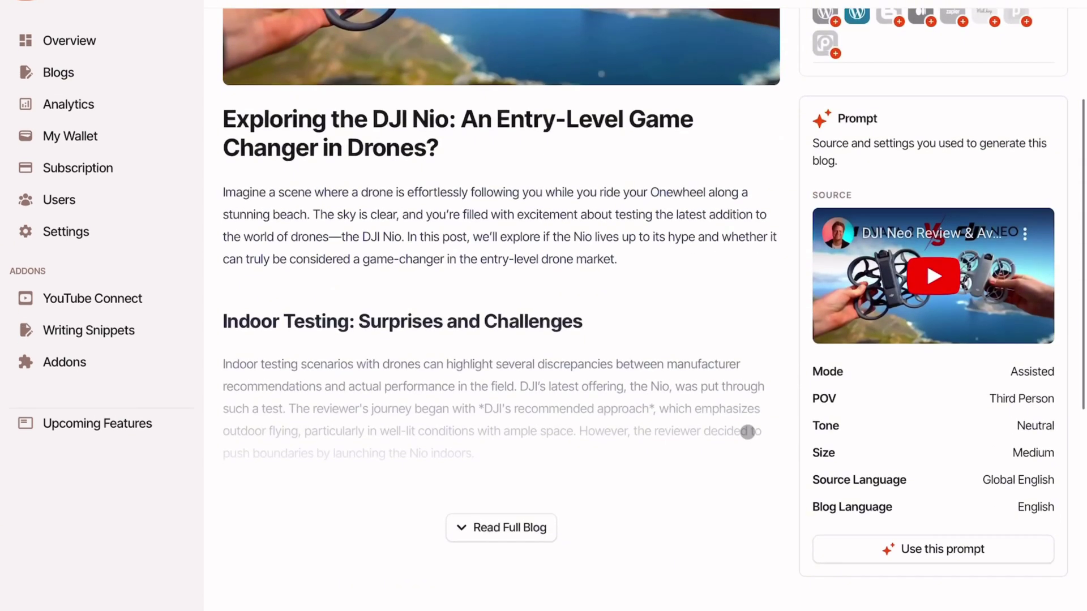
pyautogui.scroll(-5, 748, 432)
pyautogui.scroll(-5, 747, 432)
pyautogui.scroll(-3, 747, 433)
pyautogui.scroll(1, 748, 432)
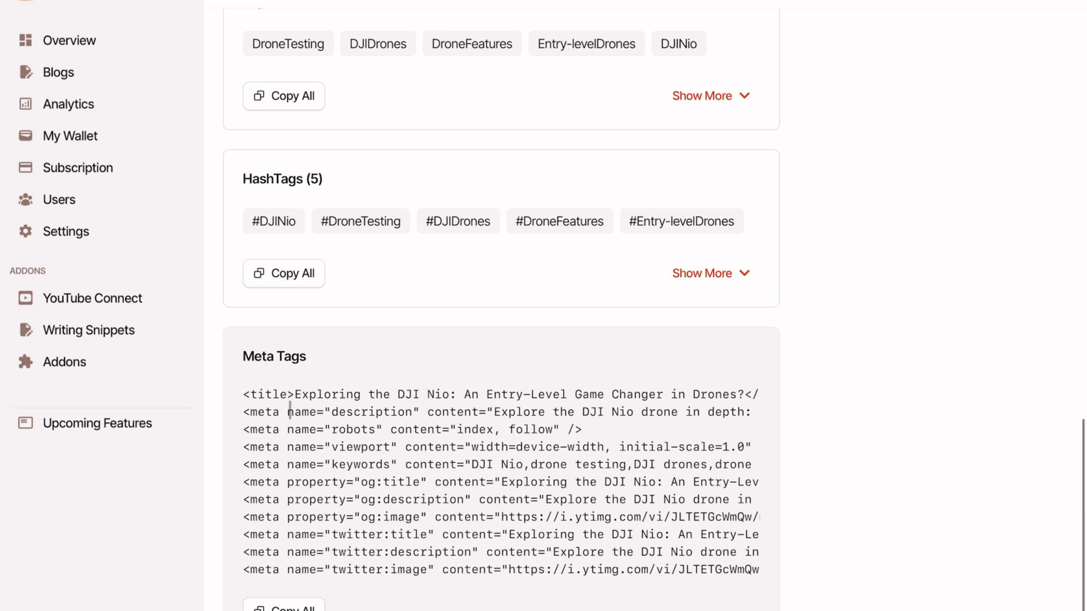
pyautogui.moveTo(253, 394); pyautogui.dragTo(527, 596)
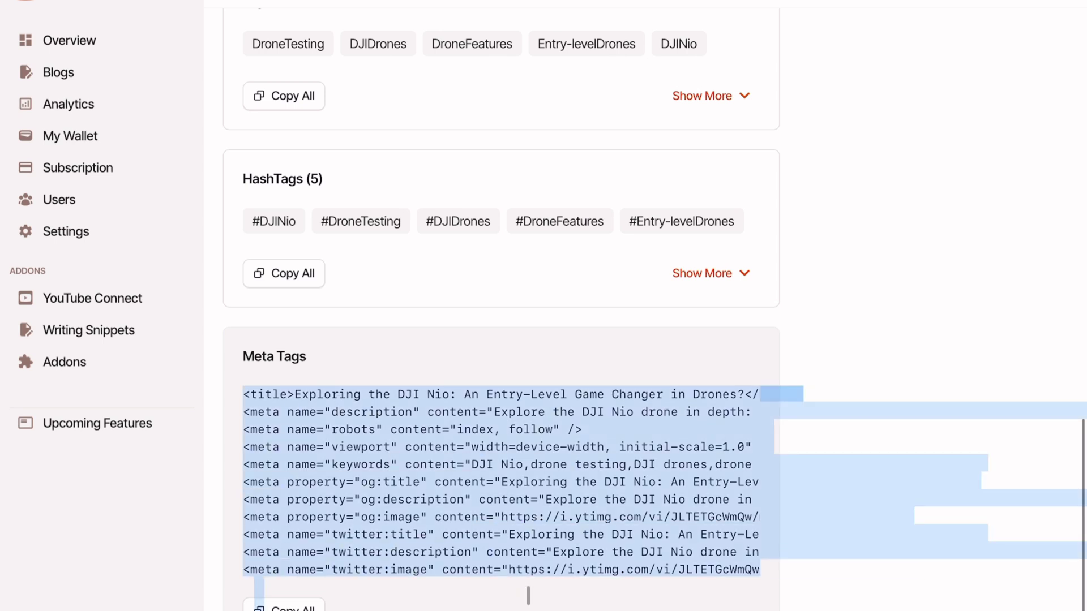
pyautogui.click(886, 281)
pyautogui.moveTo(248, 188); pyautogui.dragTo(337, 174)
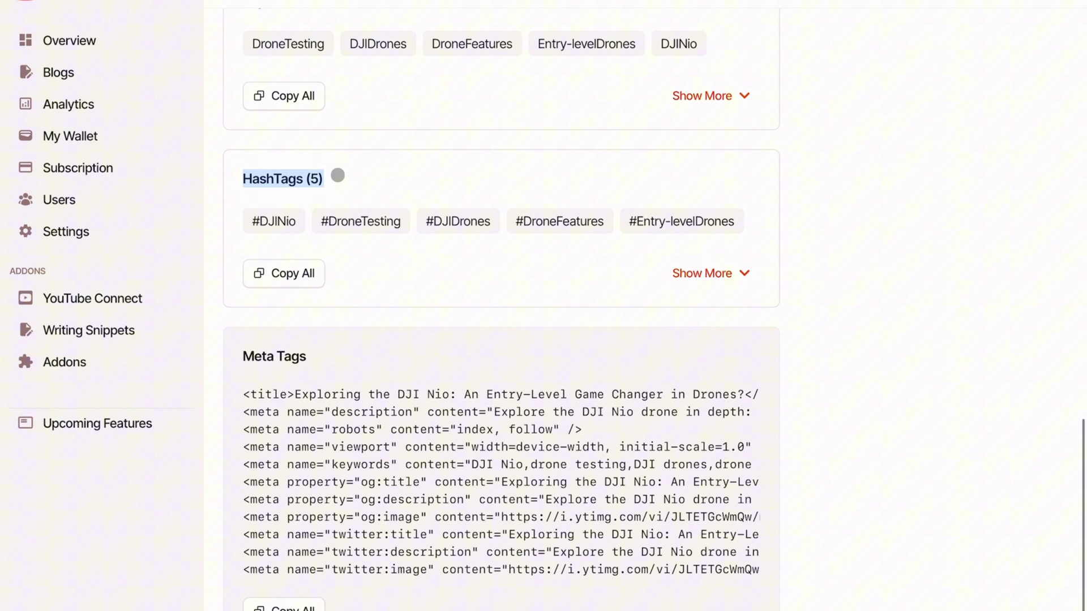
pyautogui.click(830, 207)
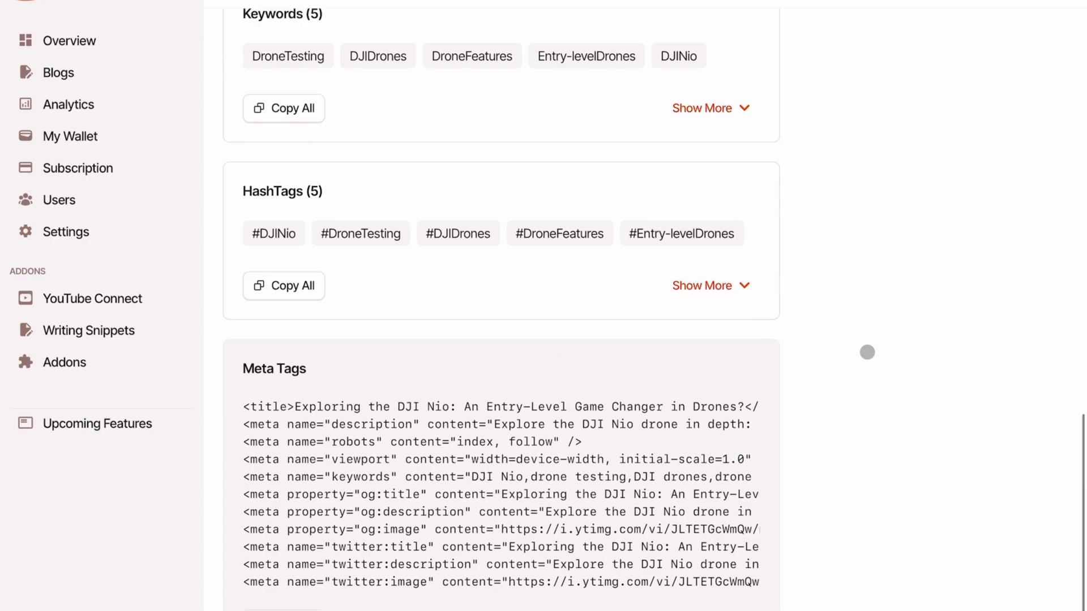
pyautogui.scroll(15, 867, 352)
pyautogui.scroll(10, 867, 352)
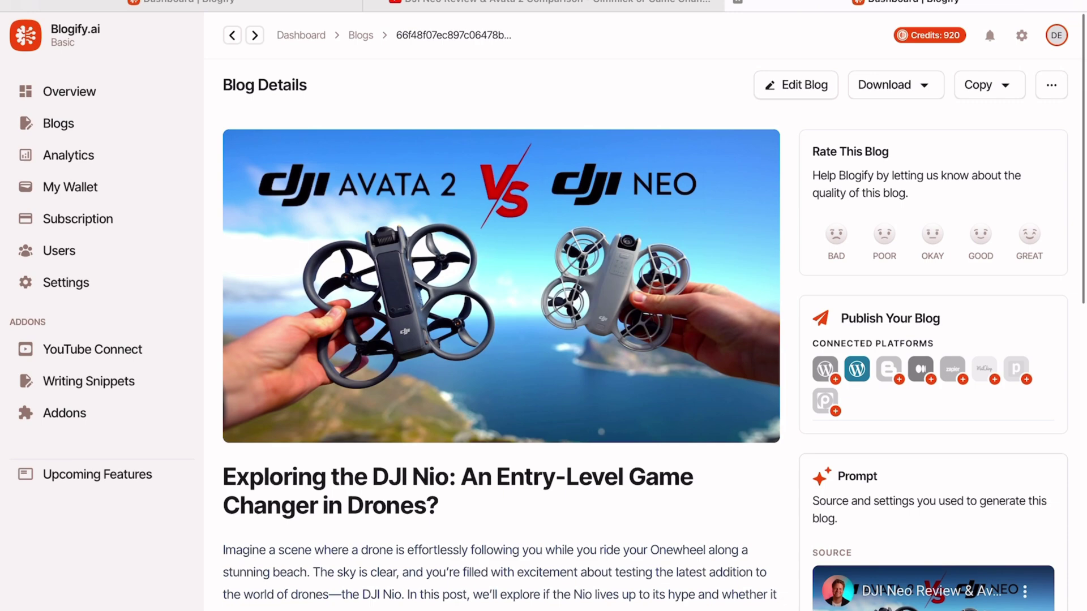
# Open the 'Unpacking the DJI Neo Drone' blog from Blogs and expand its full article.
pyautogui.click(105, 132)
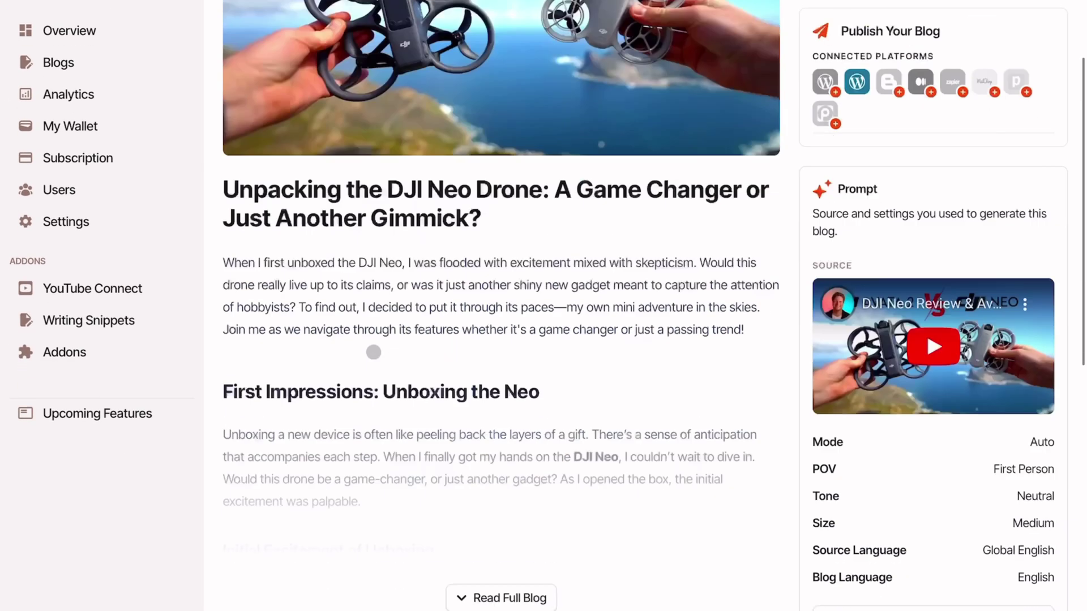
pyautogui.scroll(-3, 374, 351)
pyautogui.click(485, 359)
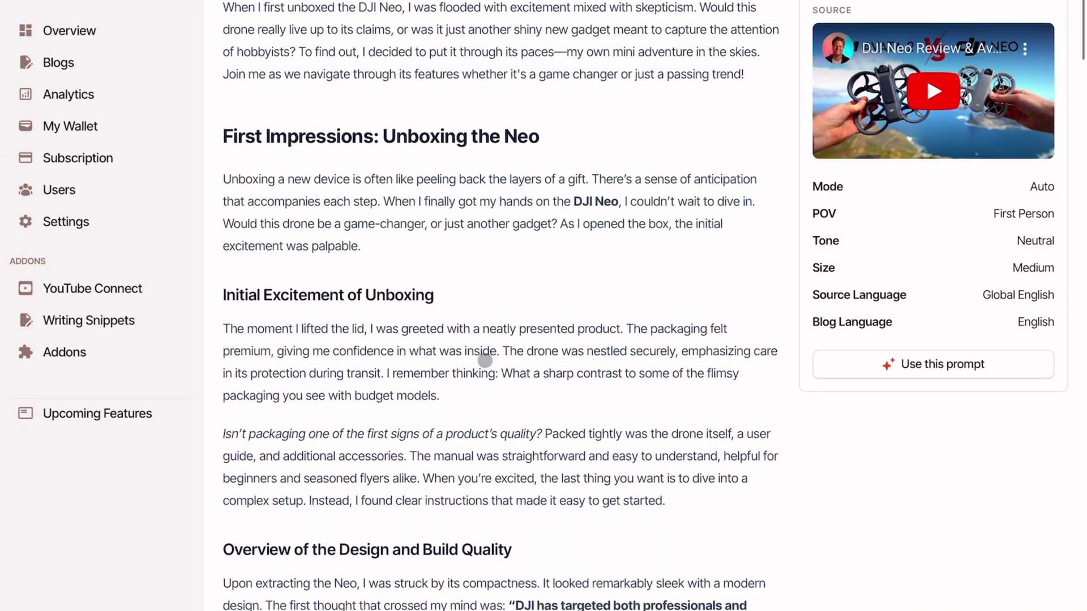
pyautogui.scroll(-3, 485, 361)
pyautogui.scroll(-3, 486, 361)
pyautogui.scroll(-1, 272, 310)
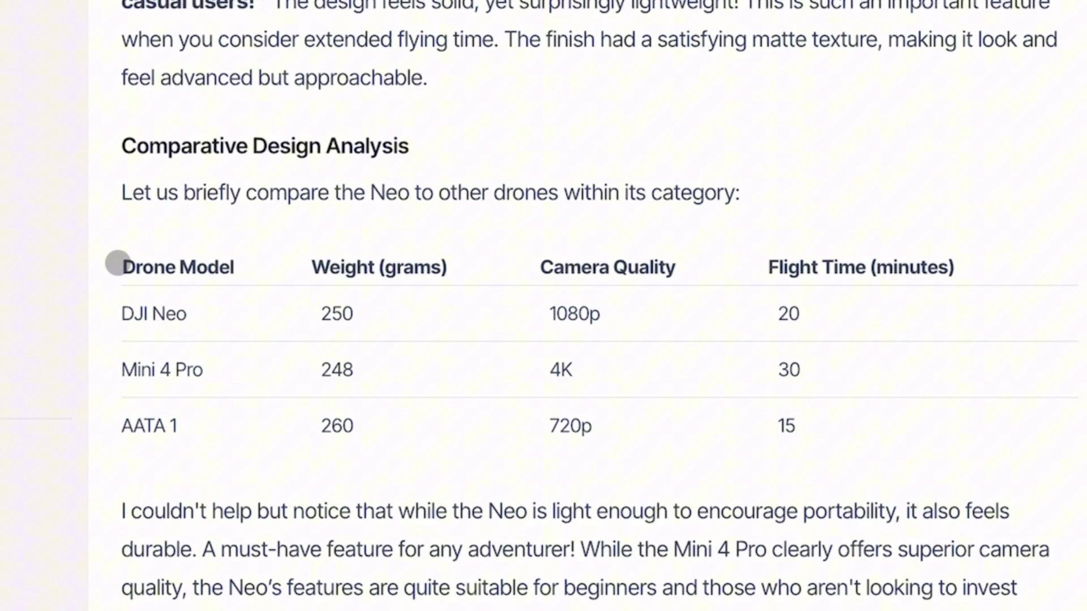
pyautogui.scroll(-2, 459, 410)
pyautogui.scroll(-2, 459, 410)
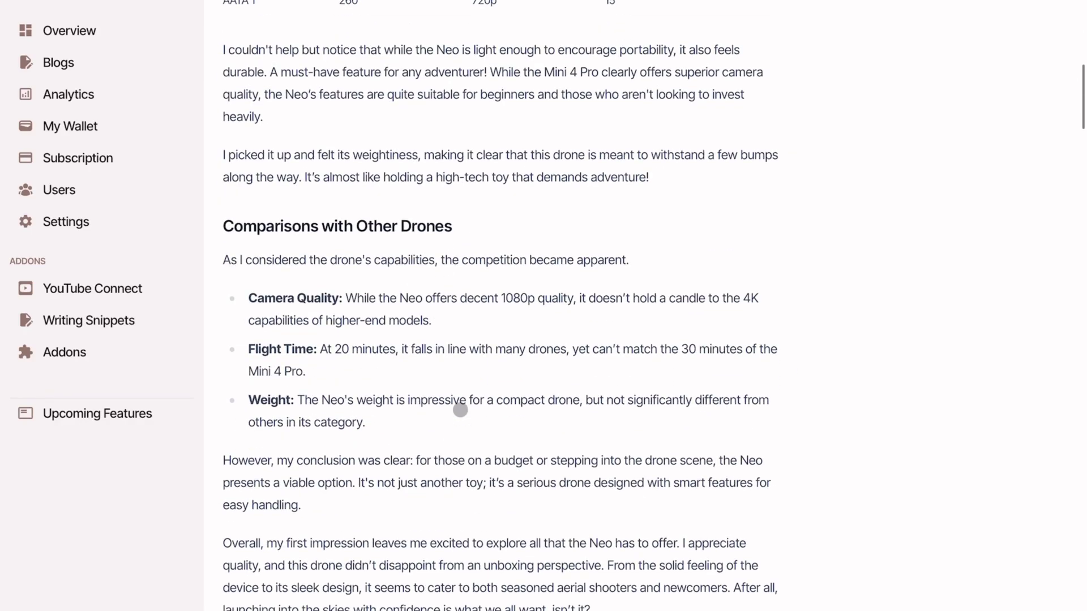
pyautogui.scroll(-2, 460, 411)
pyautogui.scroll(-3, 460, 410)
pyautogui.scroll(-2, 459, 408)
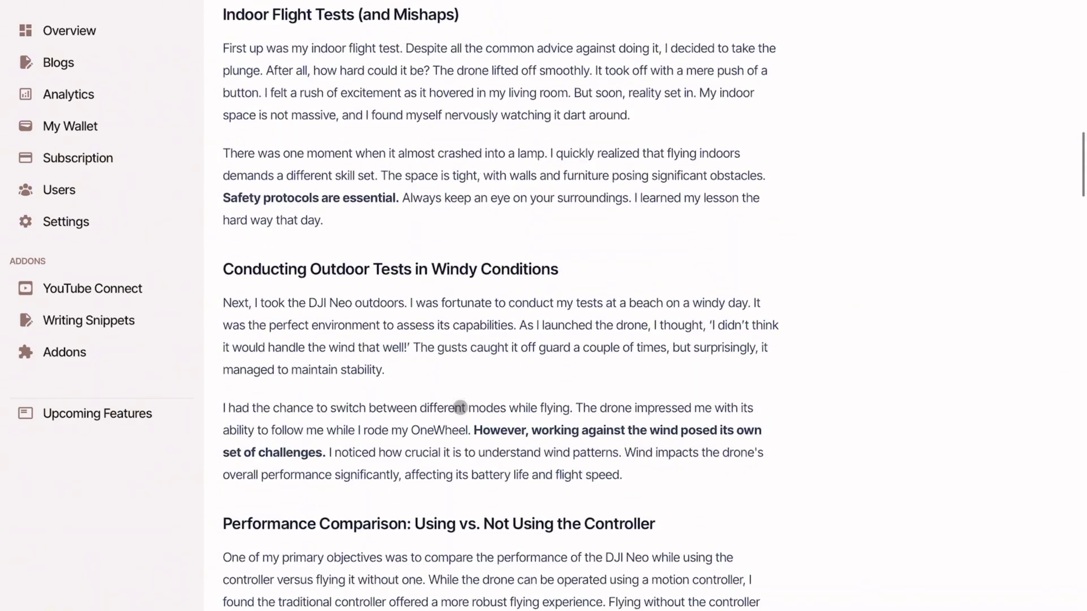
pyautogui.scroll(-2, 459, 409)
pyautogui.scroll(-3, 460, 408)
pyautogui.scroll(-1, 461, 408)
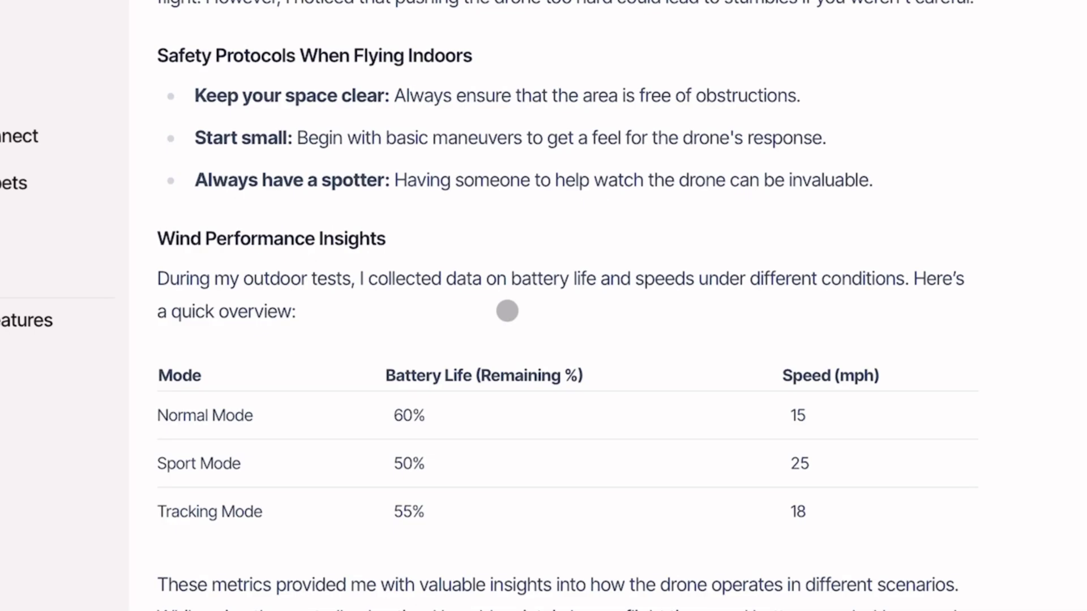
pyautogui.scroll(1, 459, 408)
pyautogui.scroll(3, 460, 407)
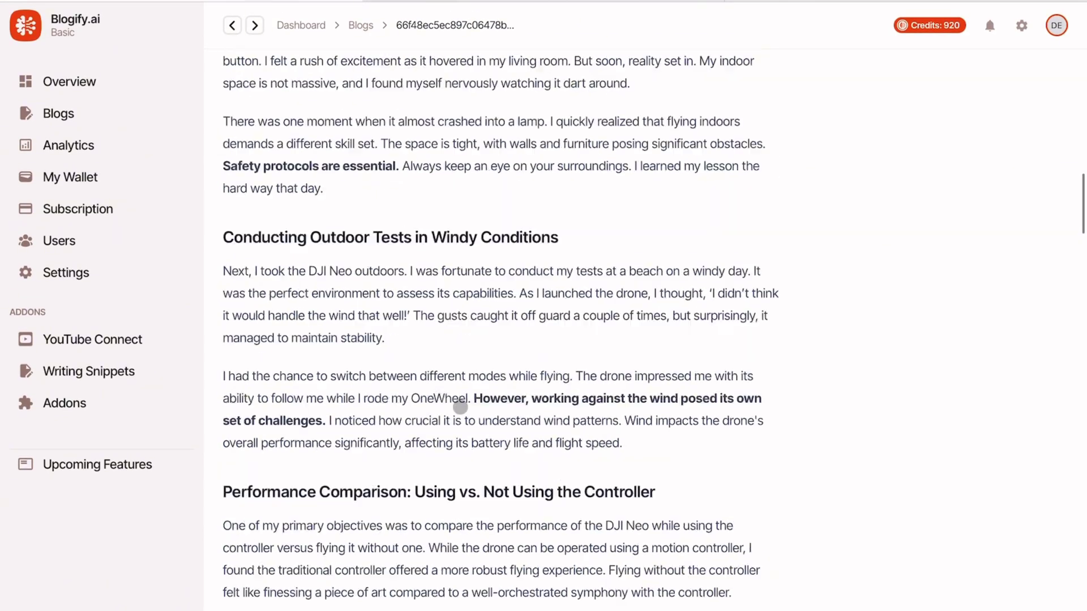
pyautogui.scroll(3, 462, 405)
pyautogui.scroll(3, 459, 409)
pyautogui.scroll(4, 460, 407)
pyautogui.scroll(2, 459, 408)
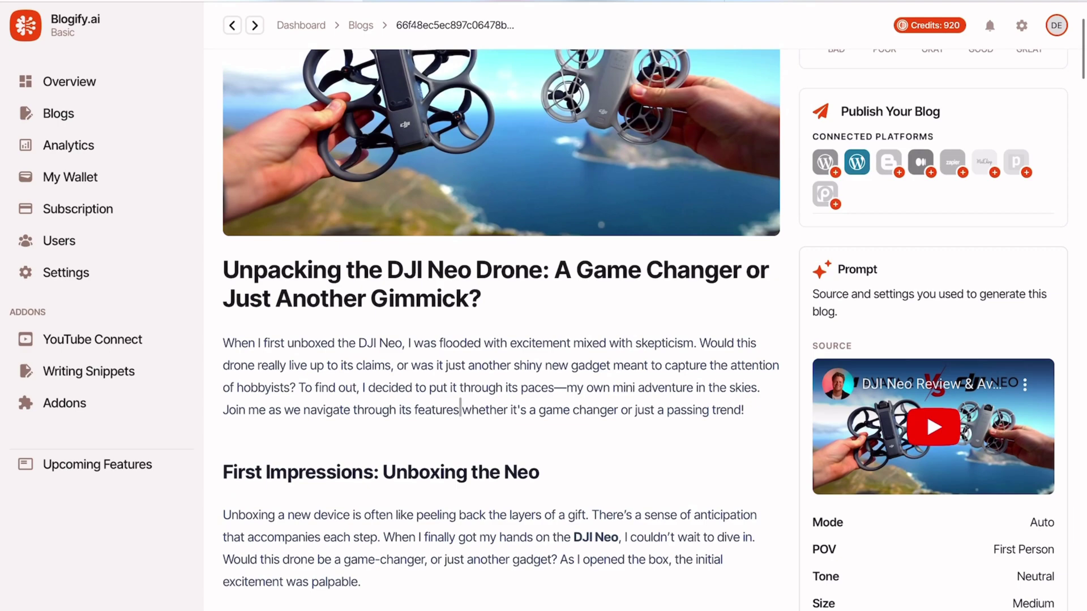
pyautogui.scroll(1, 460, 407)
pyautogui.scroll(1, 460, 408)
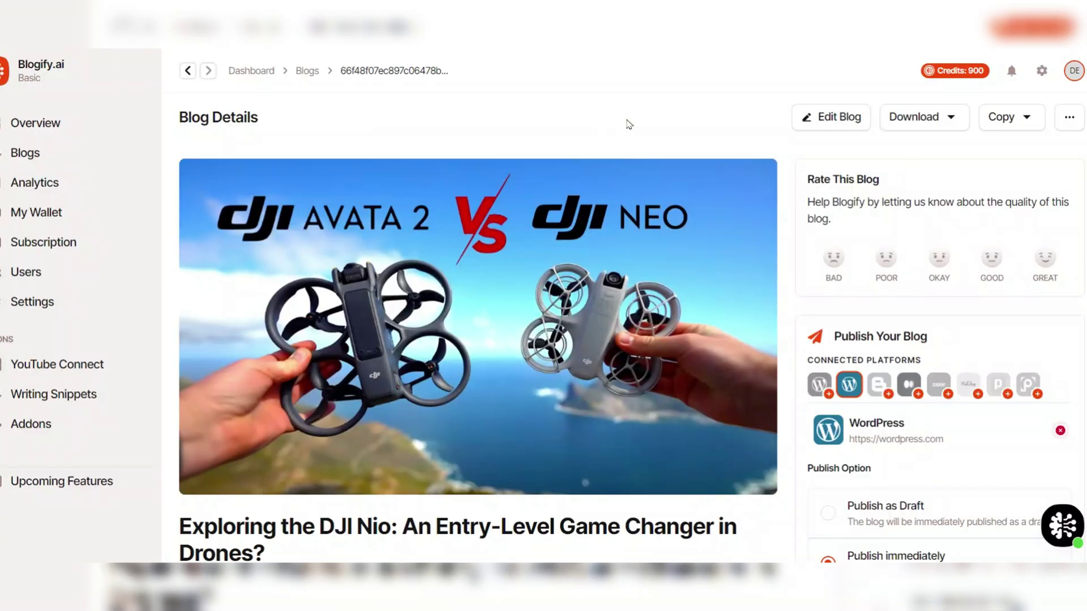
pyautogui.scroll(-1, 849, 298)
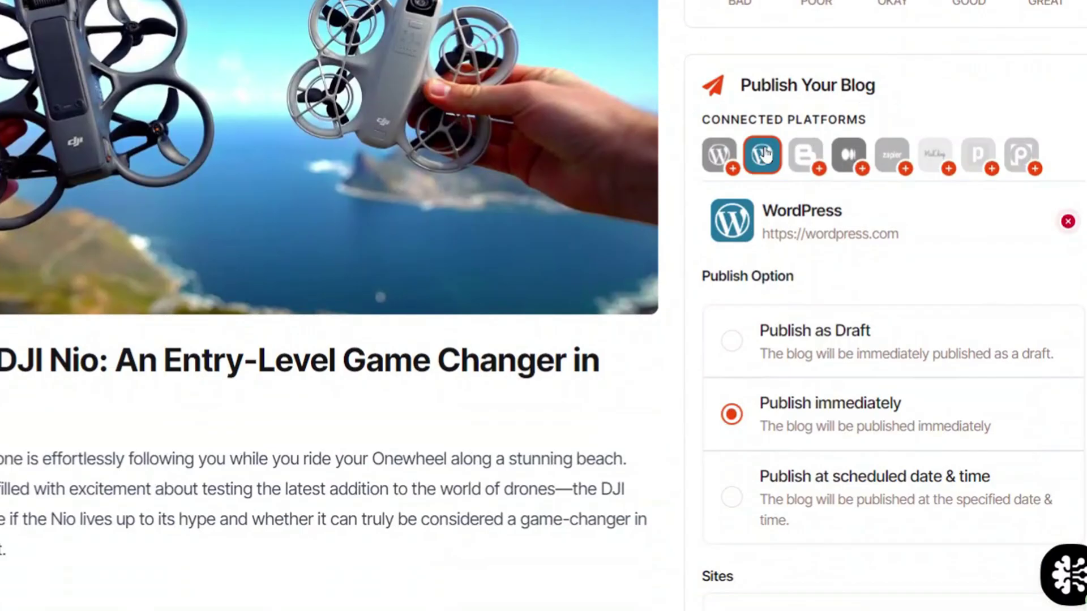
pyautogui.scroll(-1, 922, 105)
pyautogui.scroll(-2, 937, 114)
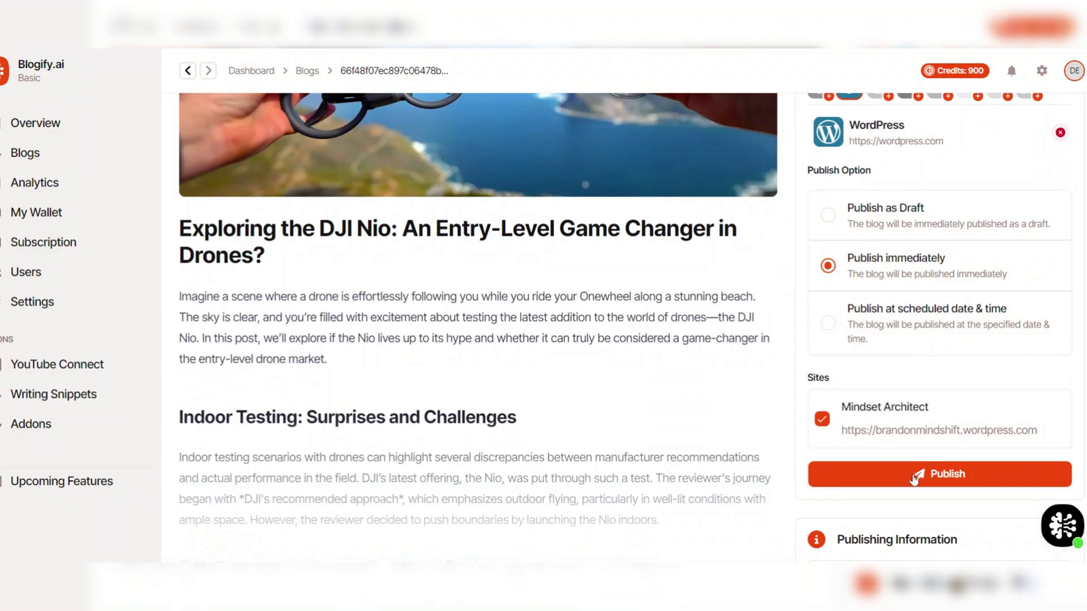
# Publish the DJI Nio blog now to the Mindset Architect WordPress site, getting a live post link.
pyautogui.click(859, 501)
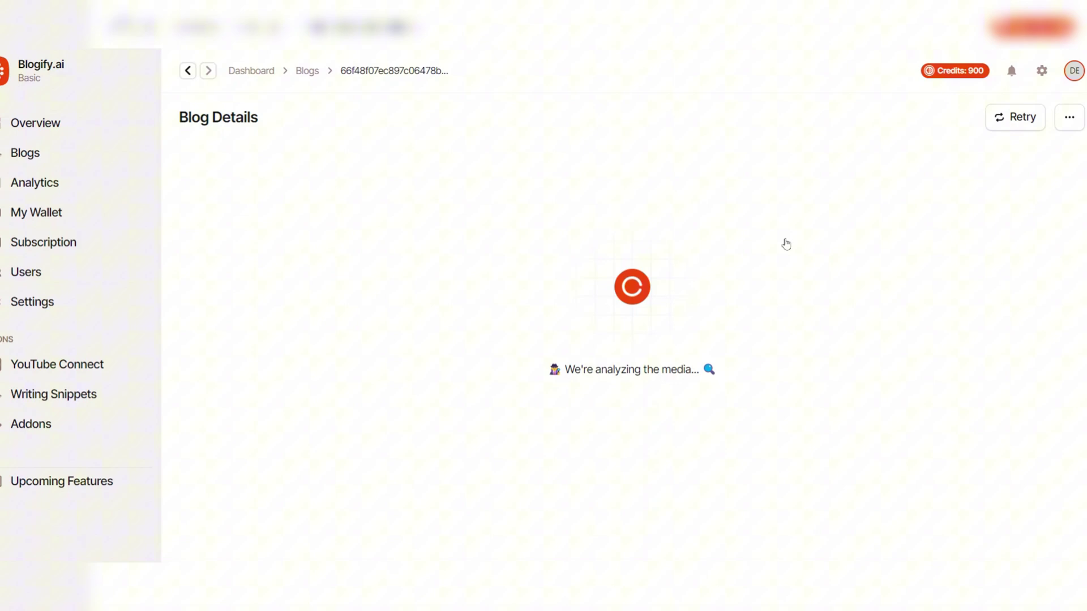
pyautogui.scroll(-3, 960, 282)
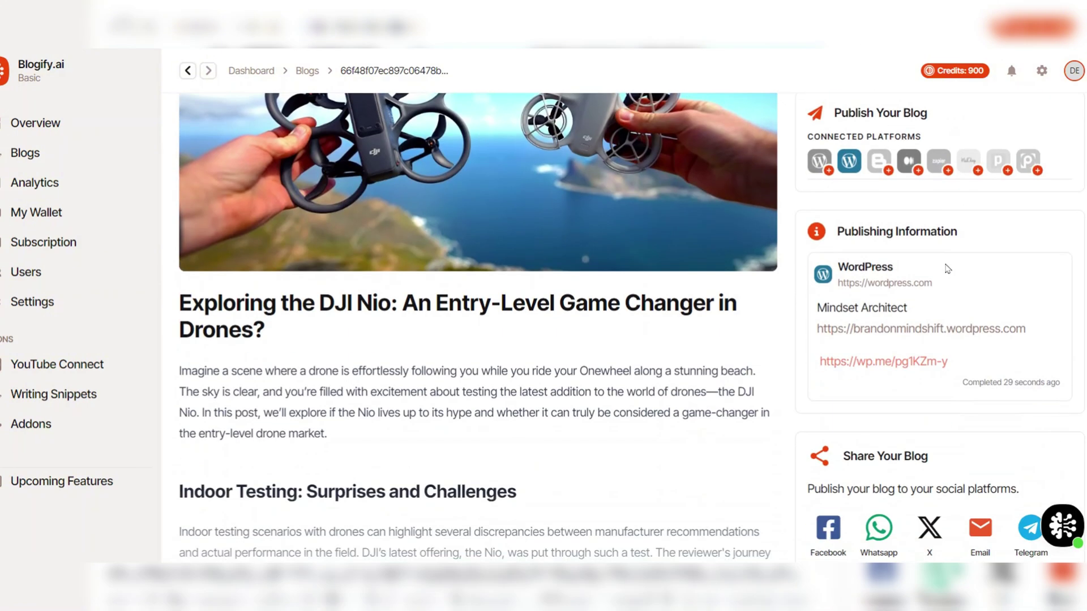
pyautogui.scroll(-1, 943, 267)
pyautogui.scroll(-3, 943, 255)
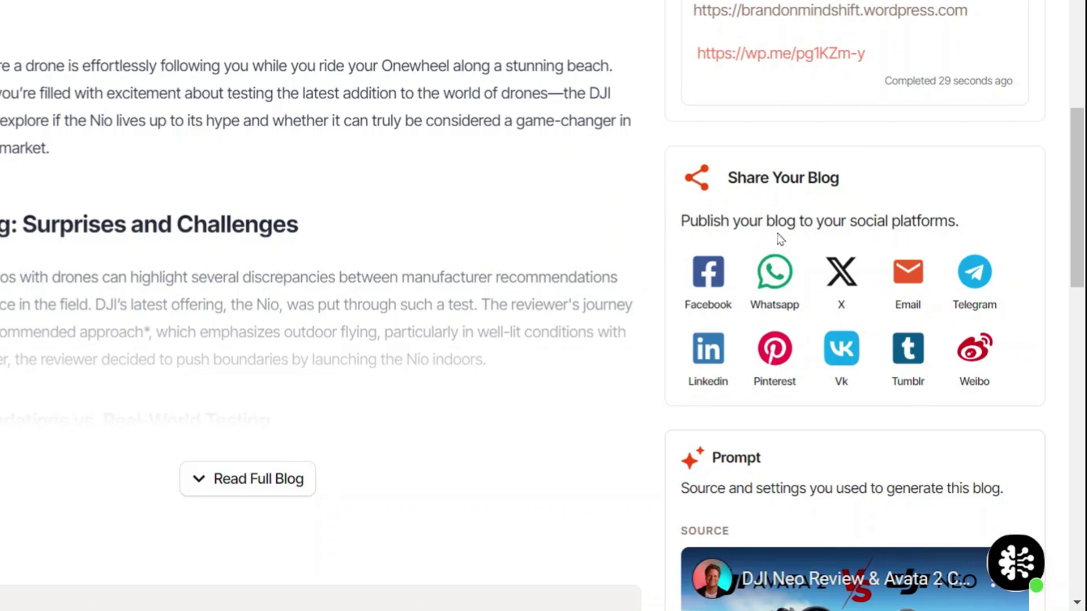
pyautogui.click(783, 271)
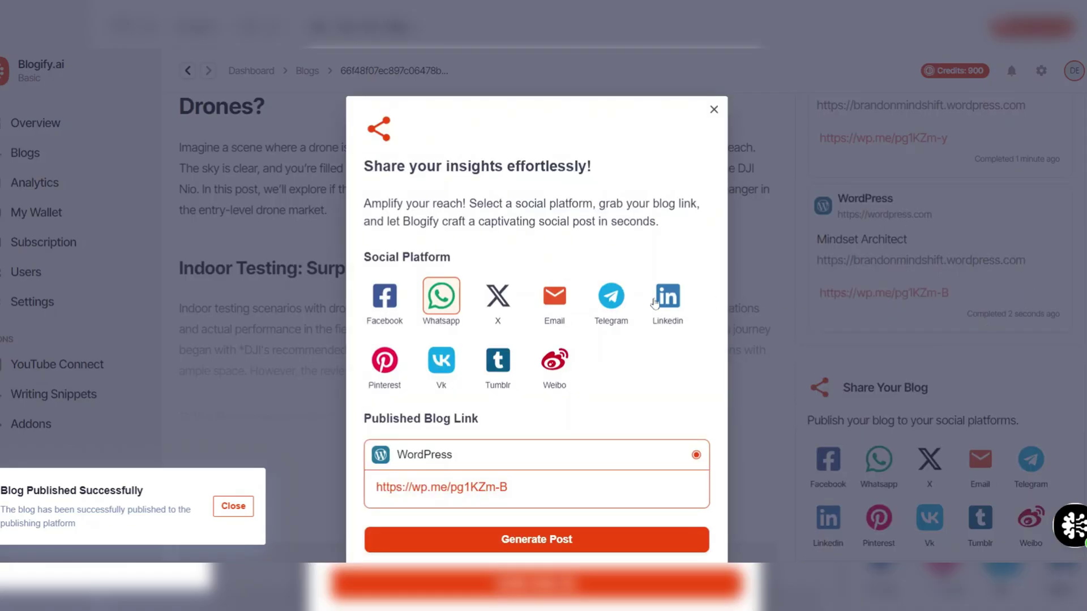
pyautogui.click(501, 246)
pyautogui.click(553, 248)
pyautogui.click(556, 307)
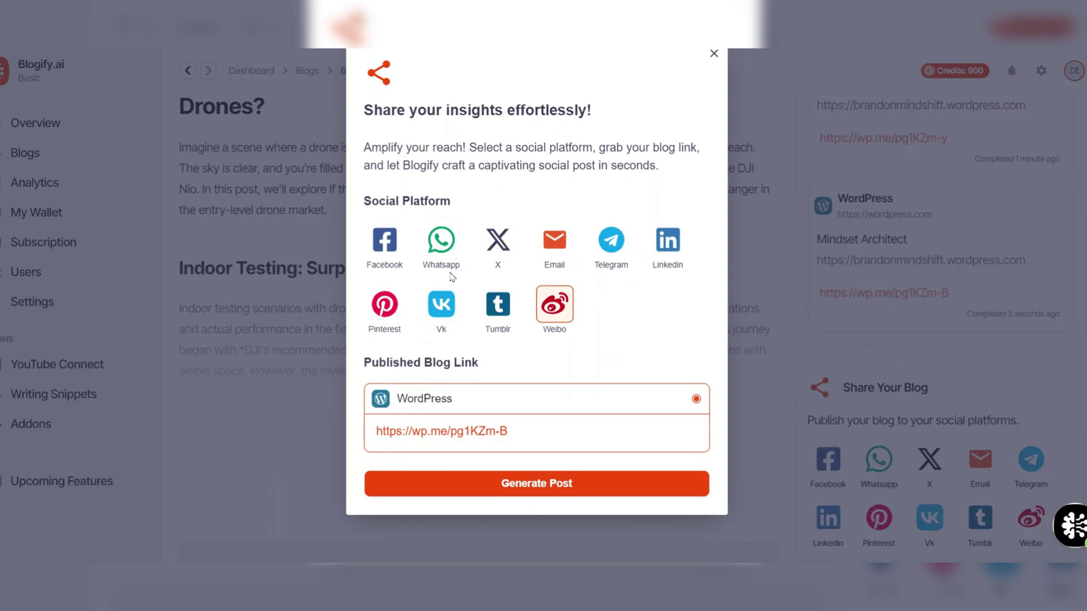
pyautogui.click(404, 265)
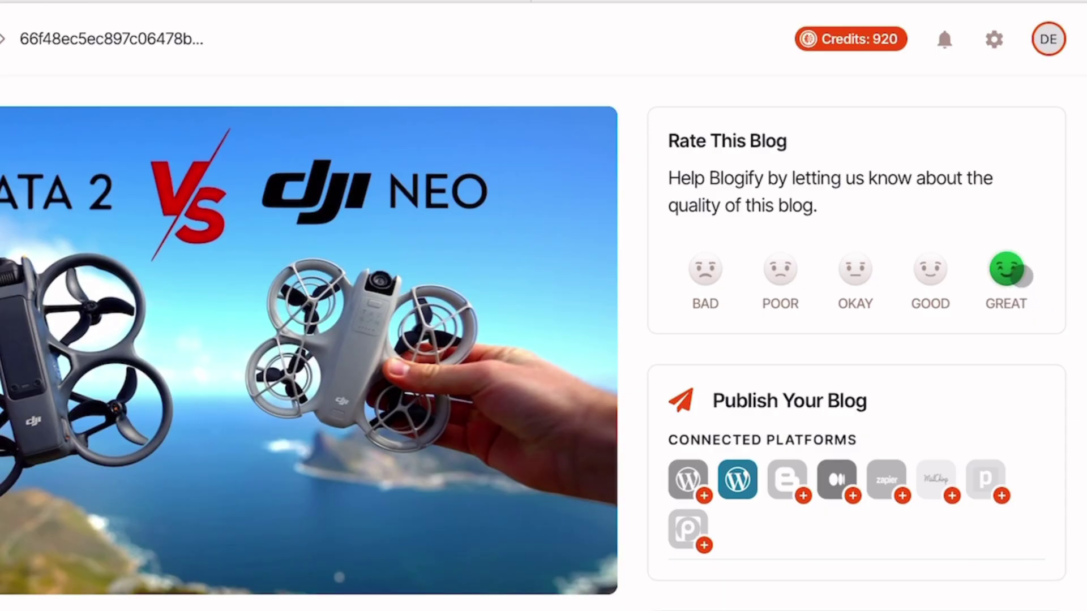
# Give the Avata 2 vs DJI Neo blog a Great rating.
pyautogui.click(1019, 274)
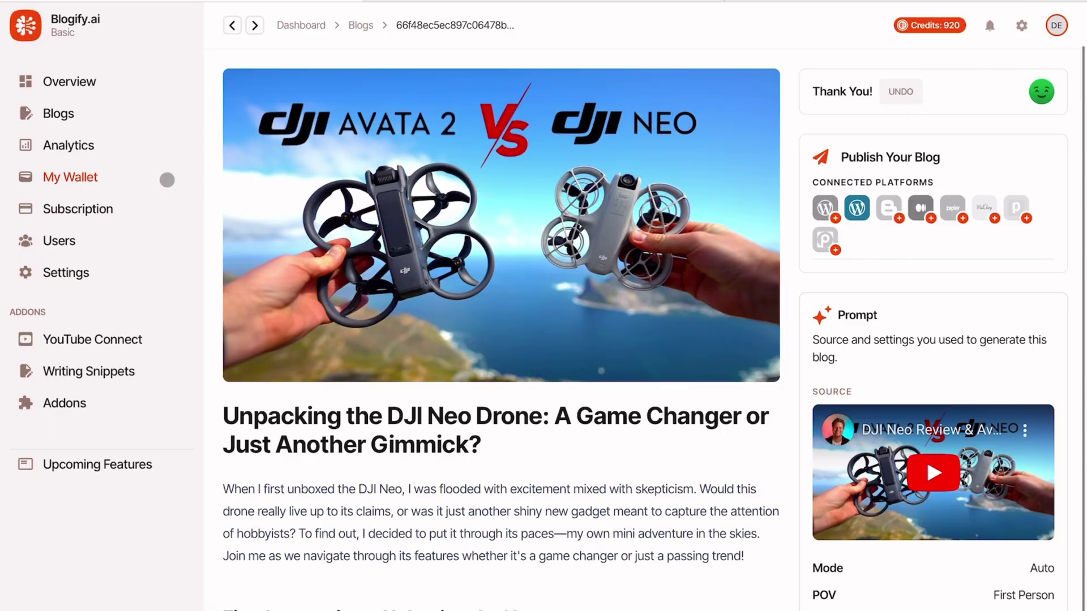
# Review My Wallet earnings, then view the Subscription plans with Lifetime Basic active.
pyautogui.click(167, 180)
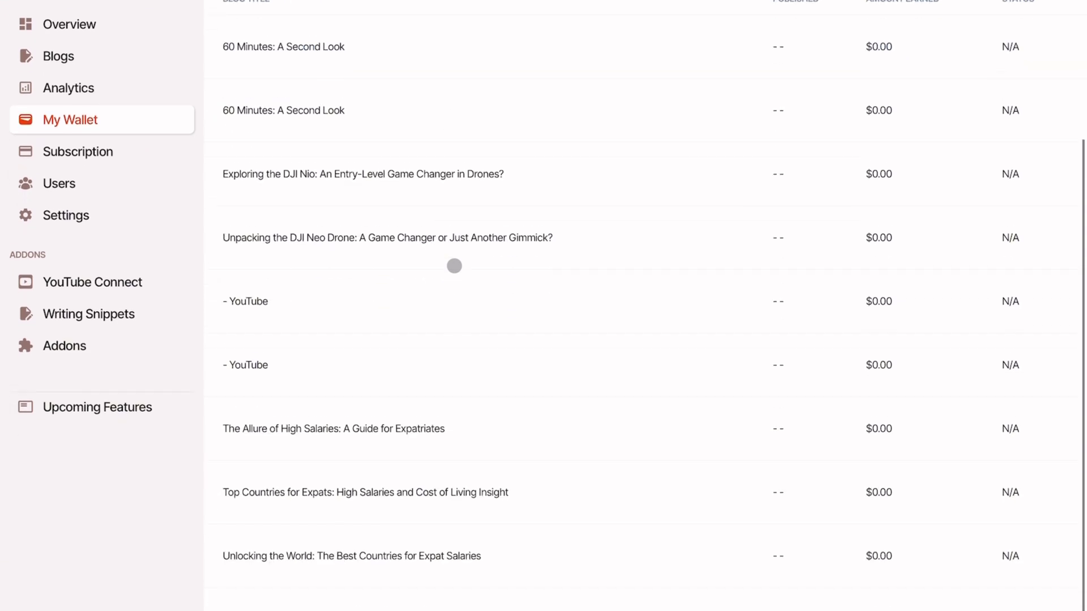
pyautogui.scroll(-2, 454, 266)
pyautogui.scroll(3, 454, 266)
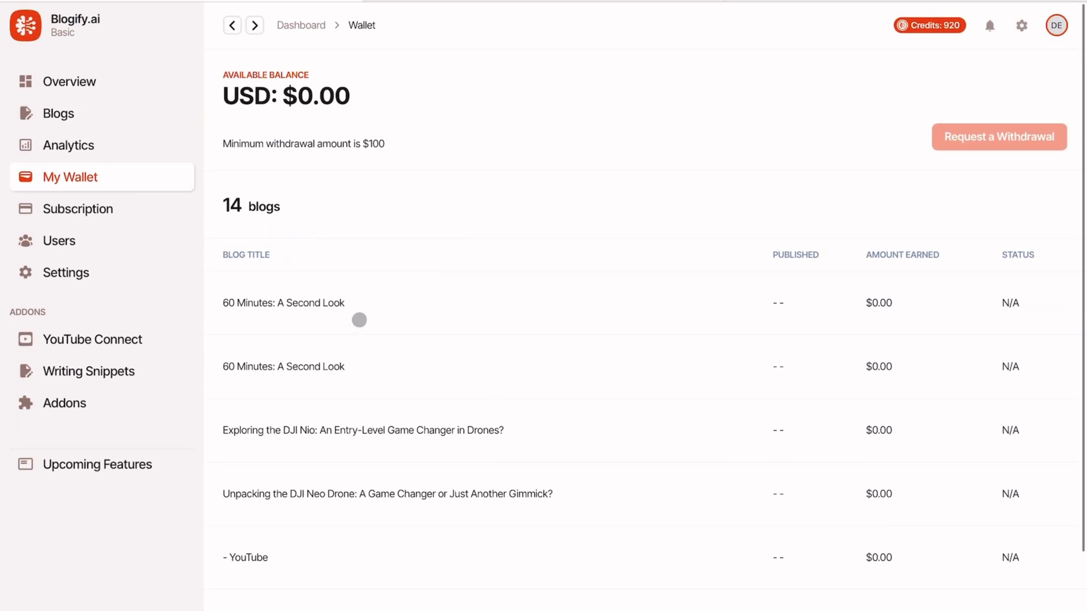
pyautogui.click(171, 202)
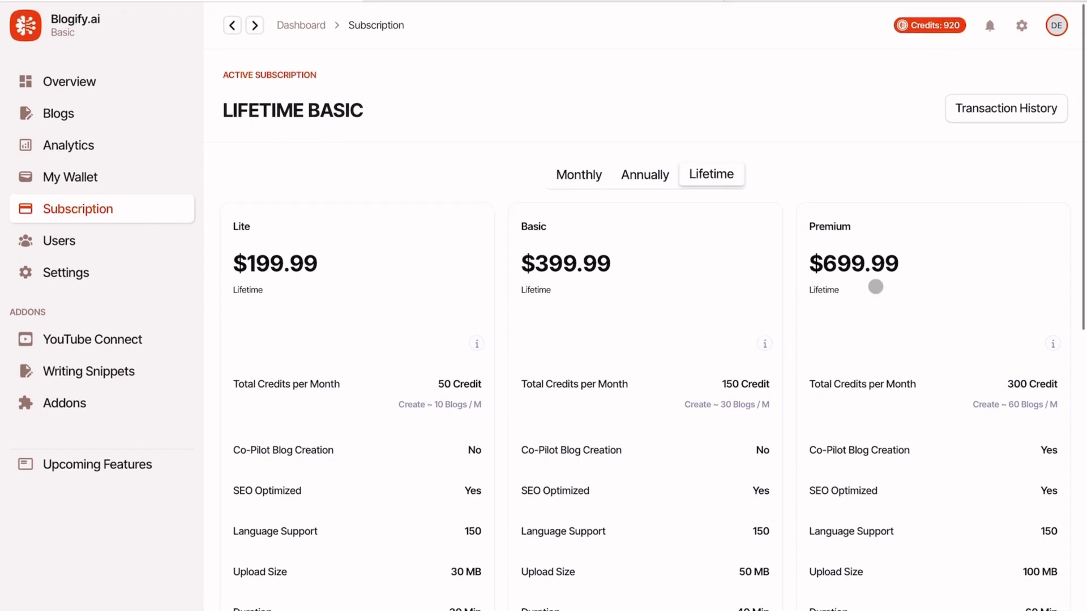
pyautogui.scroll(-2, 876, 286)
pyautogui.scroll(-2, 660, 483)
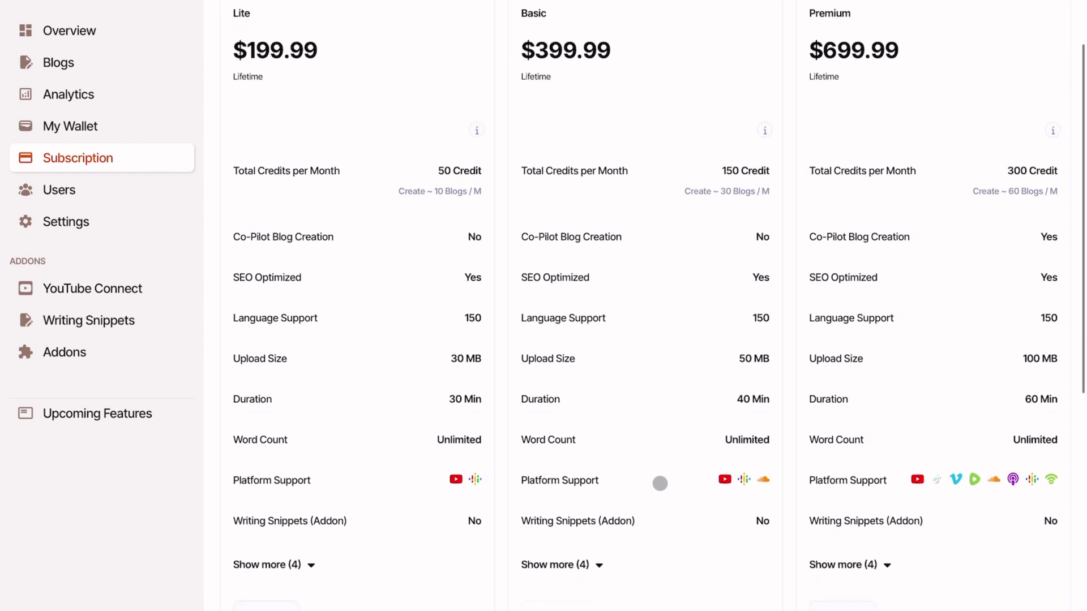
pyautogui.scroll(-2, 660, 373)
pyautogui.scroll(-2, 659, 374)
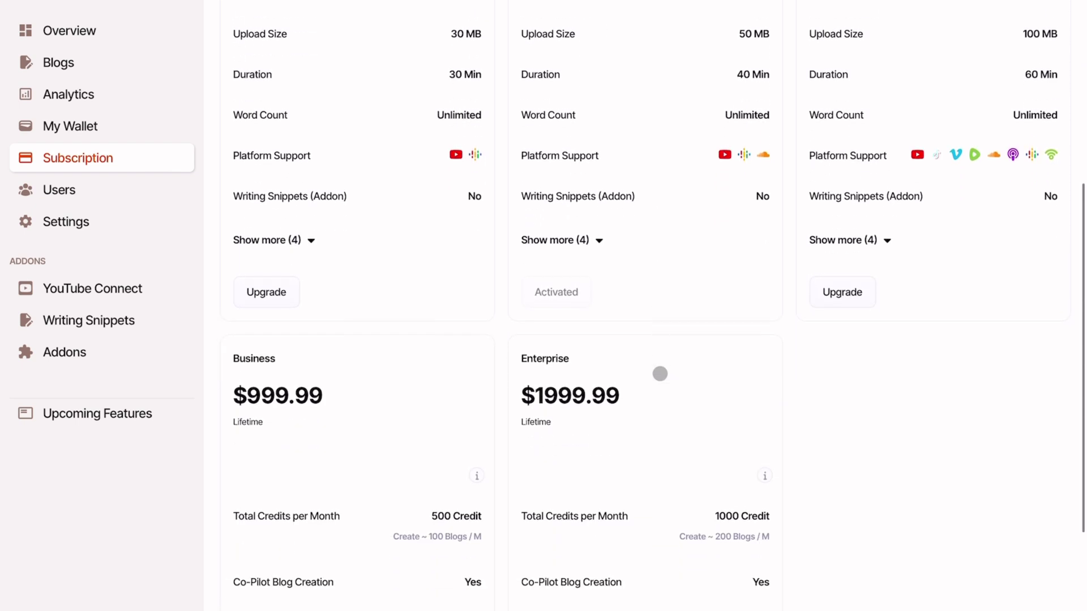
pyautogui.scroll(-2, 660, 374)
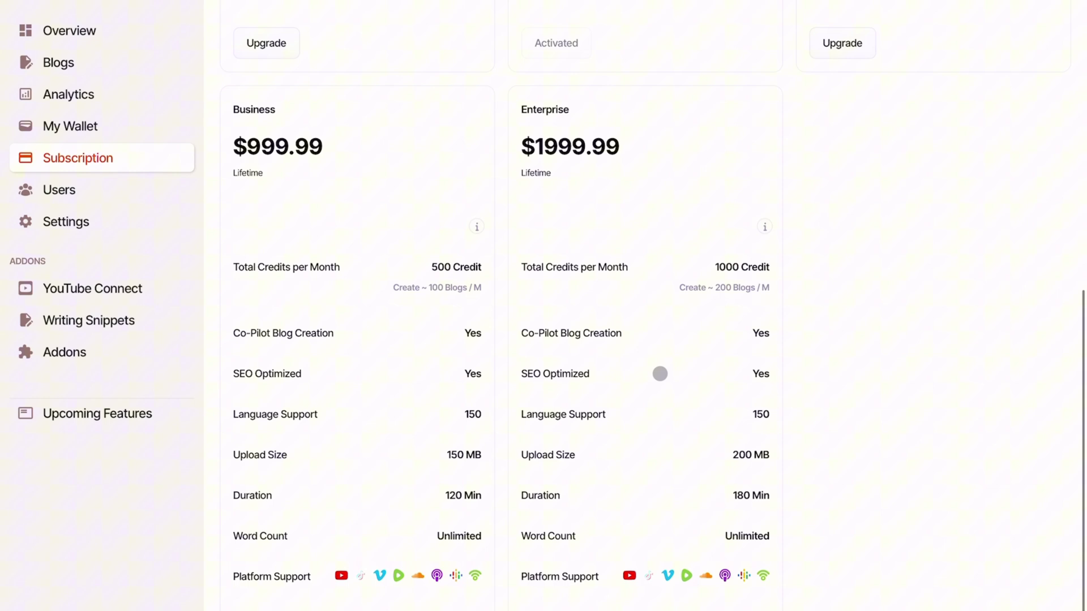
pyautogui.scroll(1, 660, 373)
pyautogui.scroll(2, 659, 373)
pyautogui.scroll(3, 660, 374)
pyautogui.scroll(1, 660, 374)
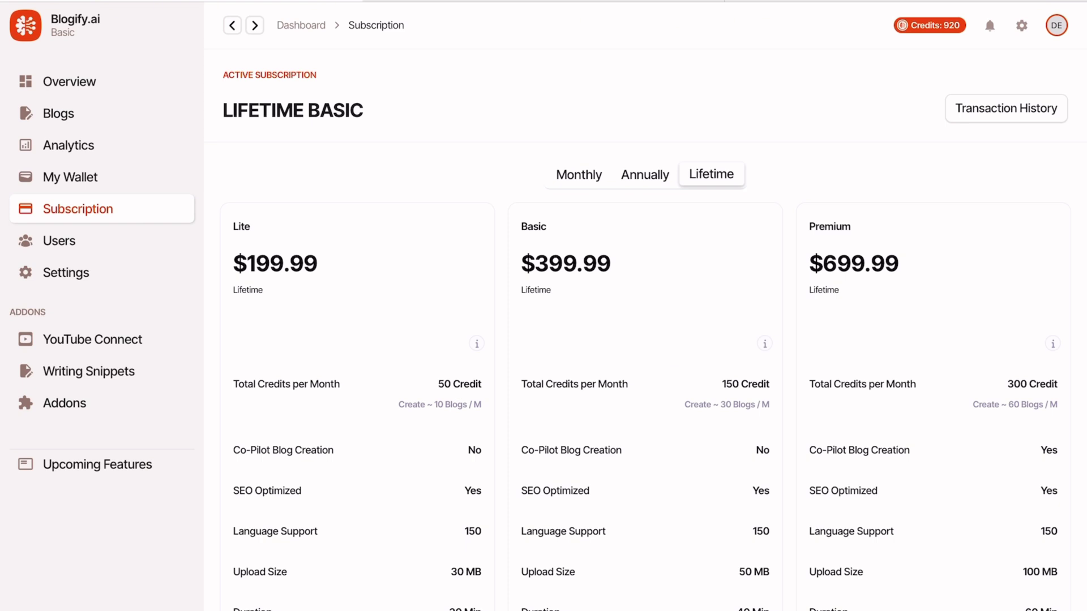
# Show the YouTube Connect addons at $2.99/month and Connect Pro at $9.99/month.
pyautogui.click(134, 337)
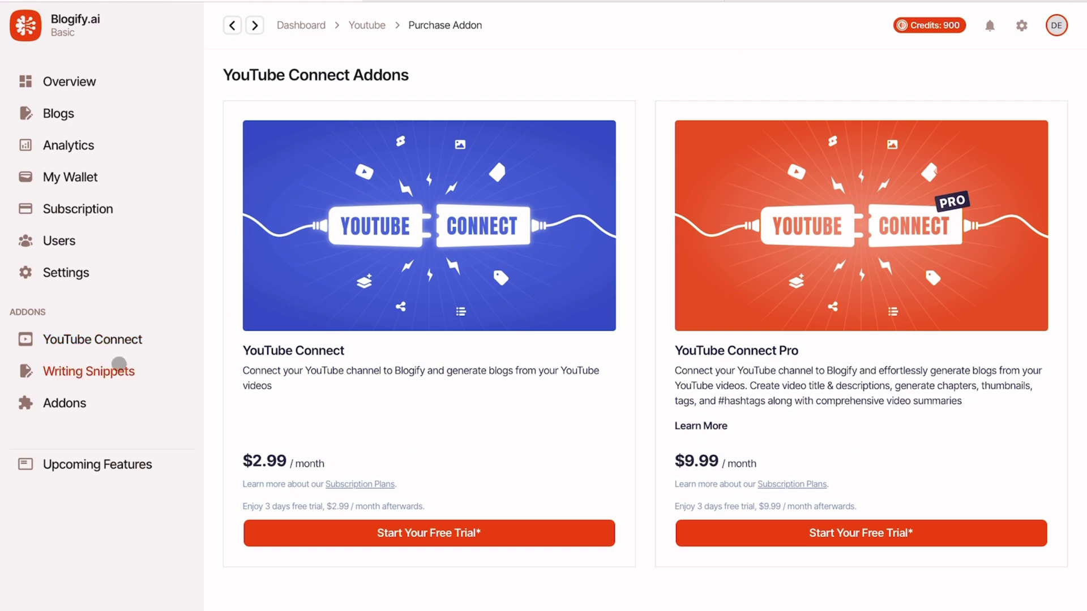
# Browse Writing Snippets and all Addons, then return to Overview and start a new blog.
pyautogui.click(119, 364)
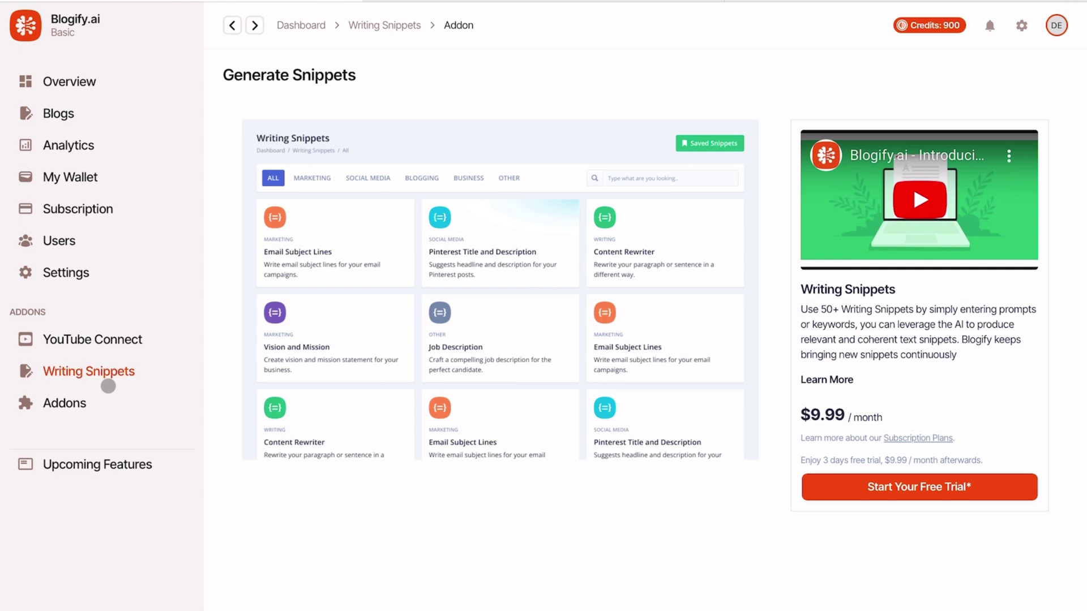
pyautogui.click(108, 395)
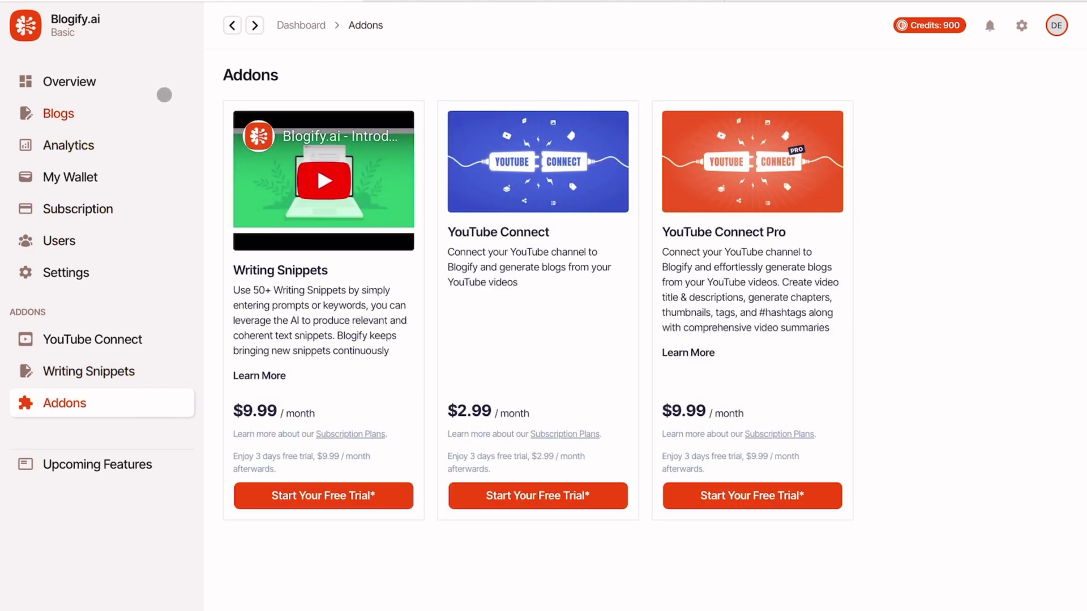
pyautogui.click(166, 81)
pyautogui.click(355, 142)
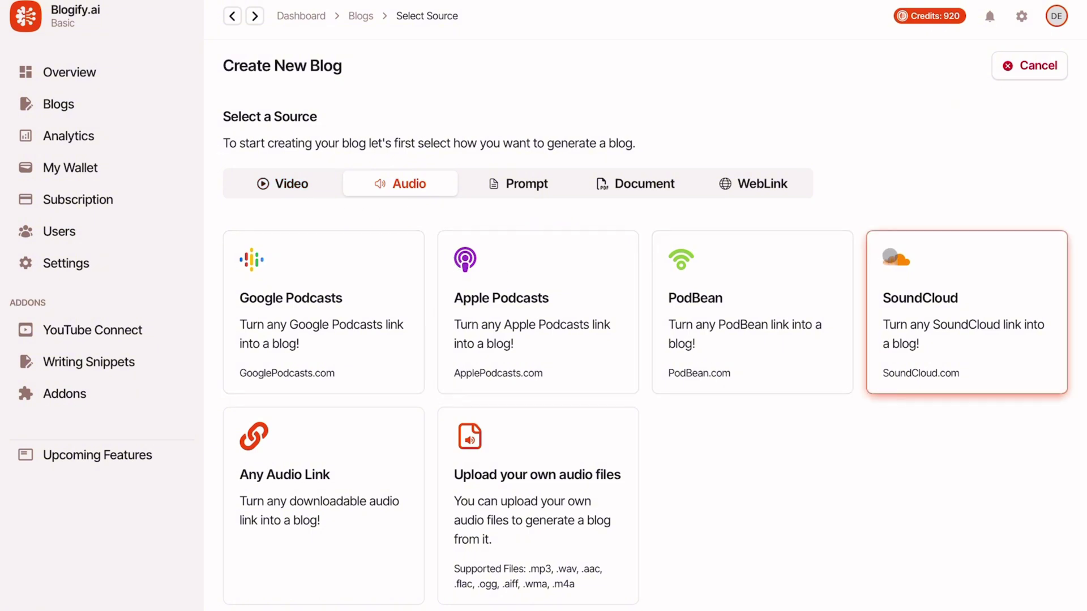
# Replace the old URL with the '60 Minutes: A Second Look' Apple Podcasts link.
pyautogui.click(508, 338)
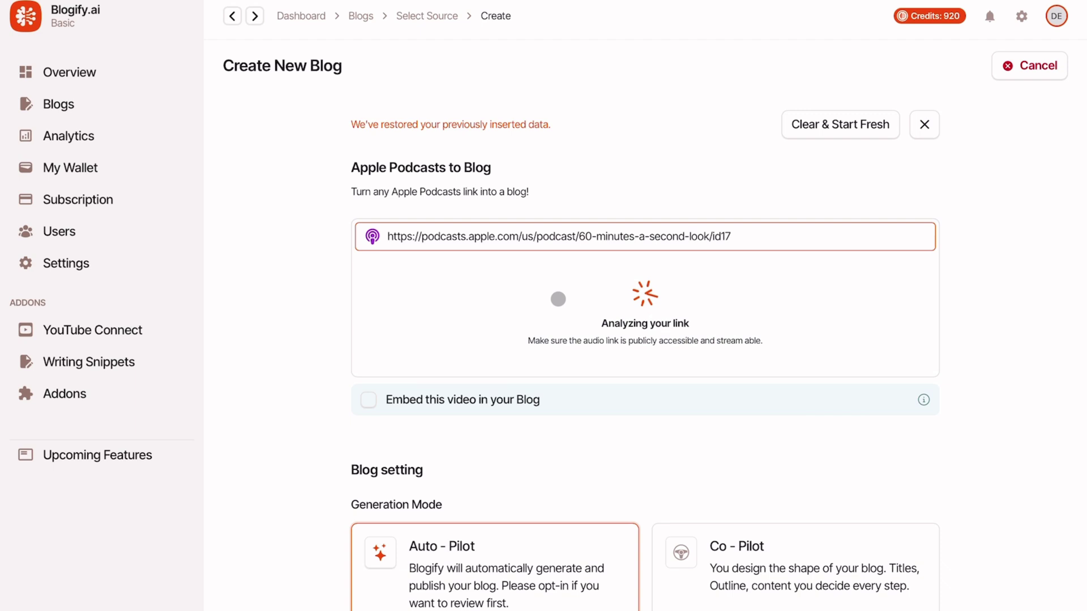
pyautogui.hotkey('ctrl', 'a')
pyautogui.press('BackSpace')
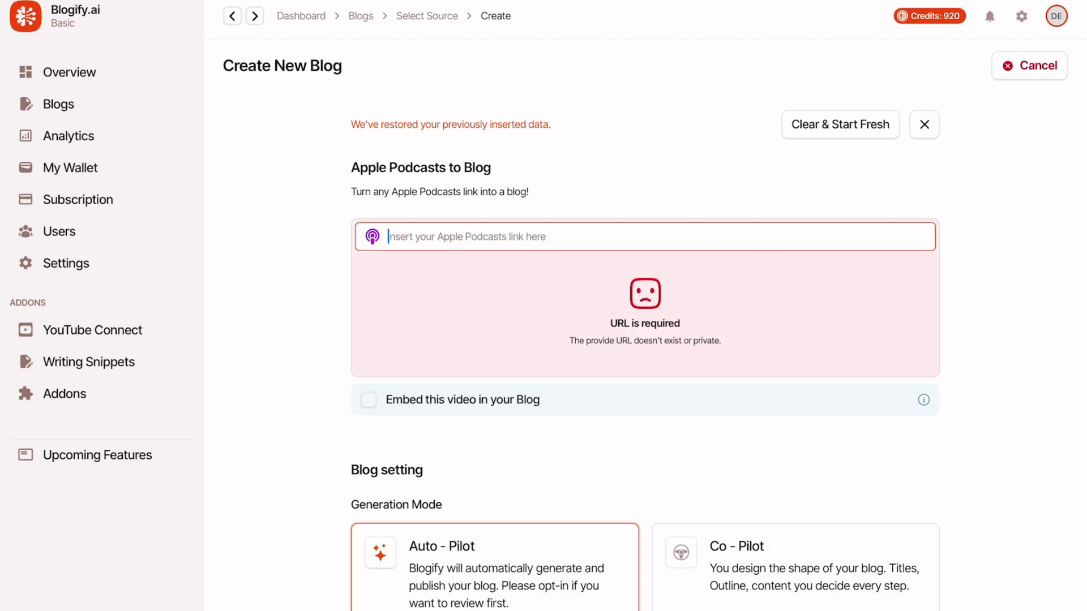
pyautogui.rightClick(382, 236)
pyautogui.click(323, 202)
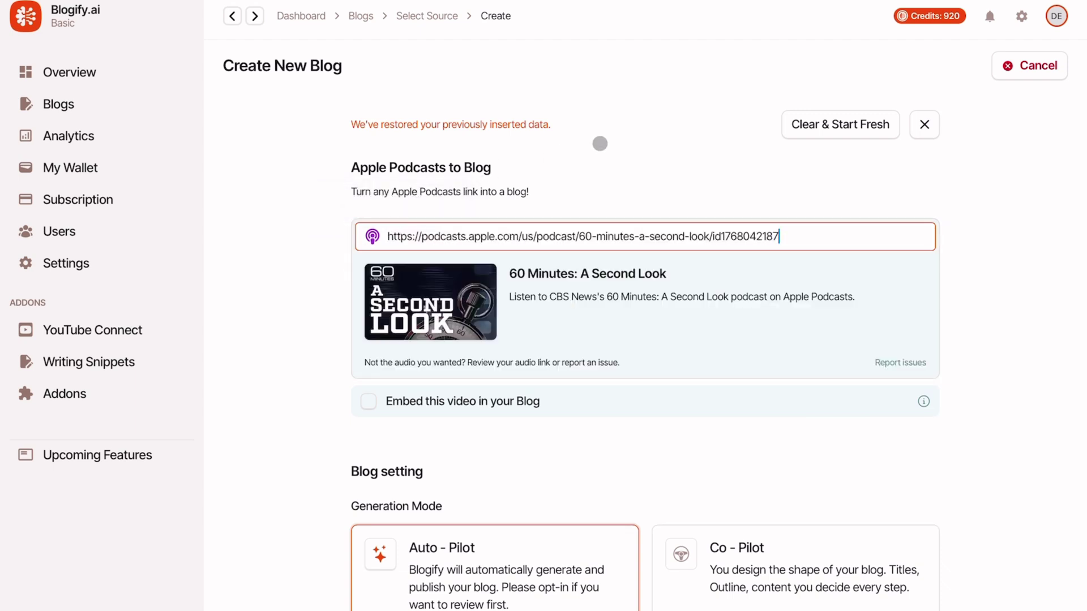
pyautogui.scroll(-3, 690, 454)
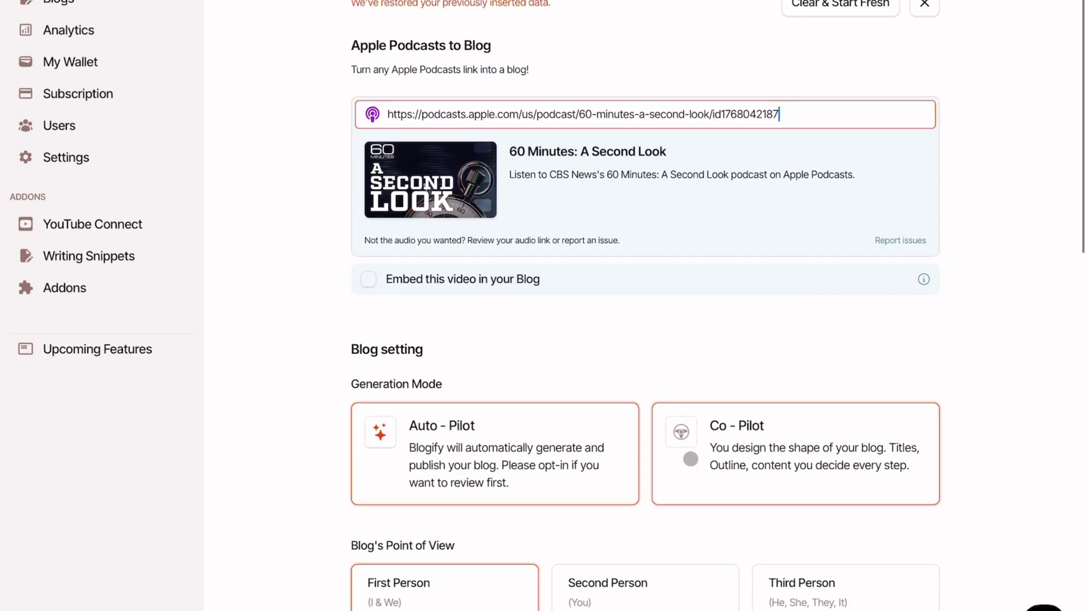
pyautogui.scroll(-2, 690, 457)
# Set the podcast blog's generation mode to Auto-Pilot and its size to Large.
pyautogui.click(732, 396)
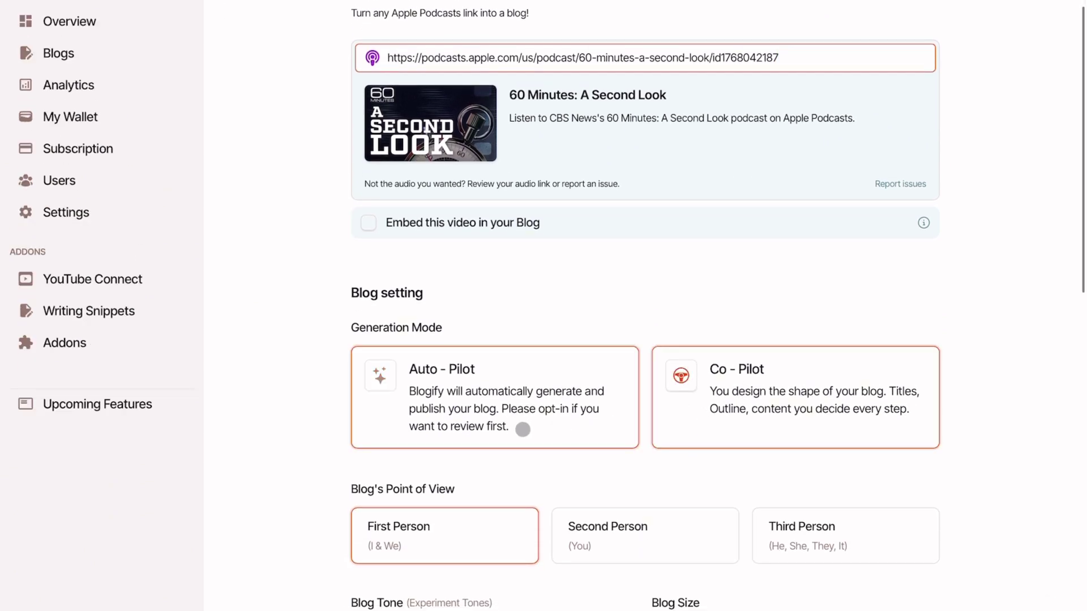
pyautogui.click(522, 430)
pyautogui.scroll(-2, 571, 533)
pyautogui.scroll(-2, 574, 536)
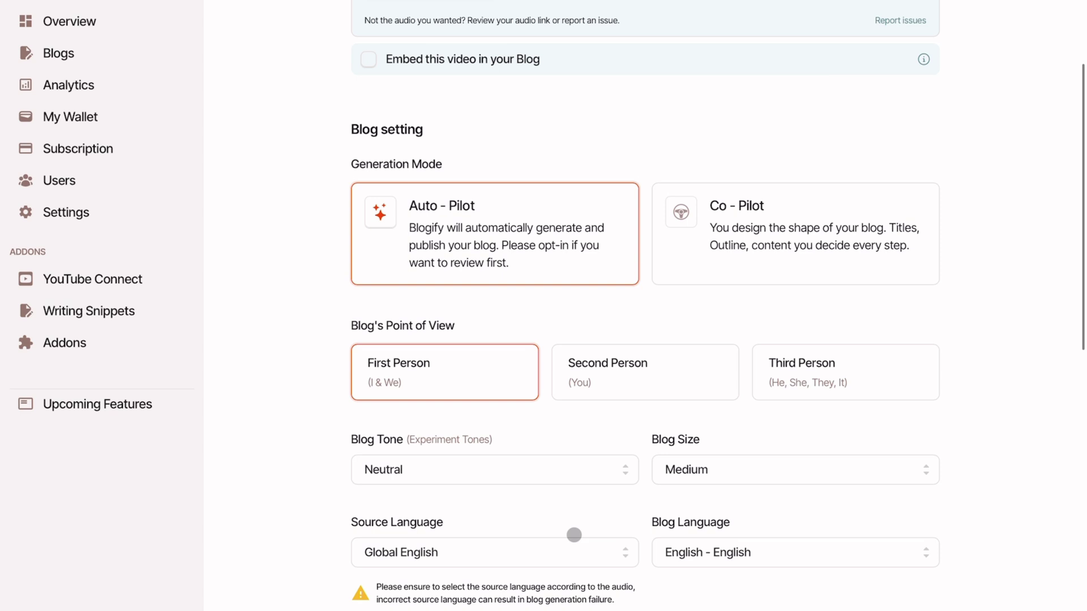
pyautogui.click(753, 473)
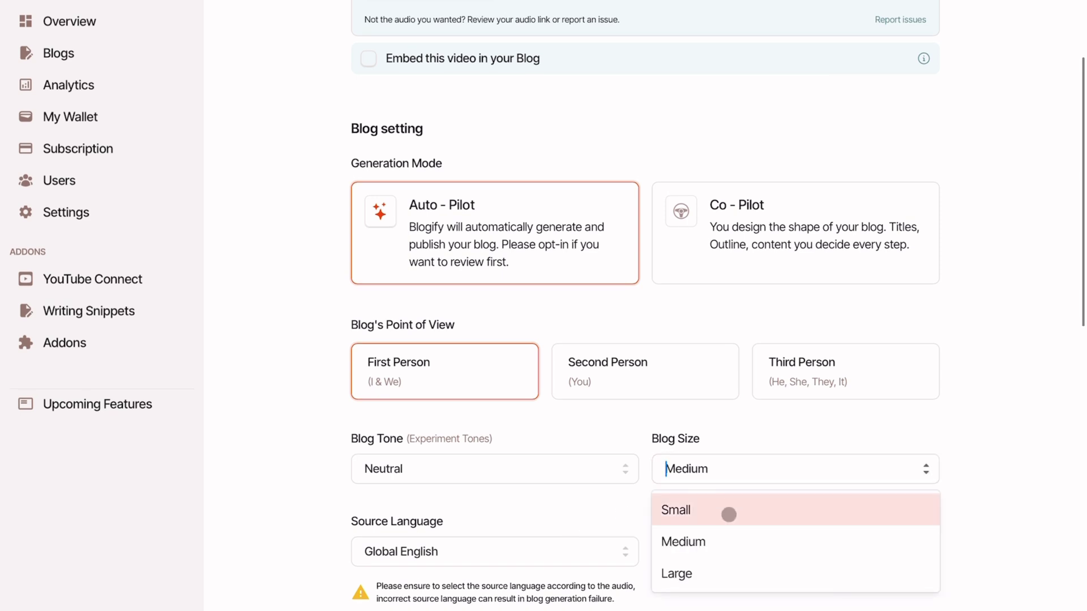
pyautogui.click(713, 562)
pyautogui.scroll(-1, 697, 544)
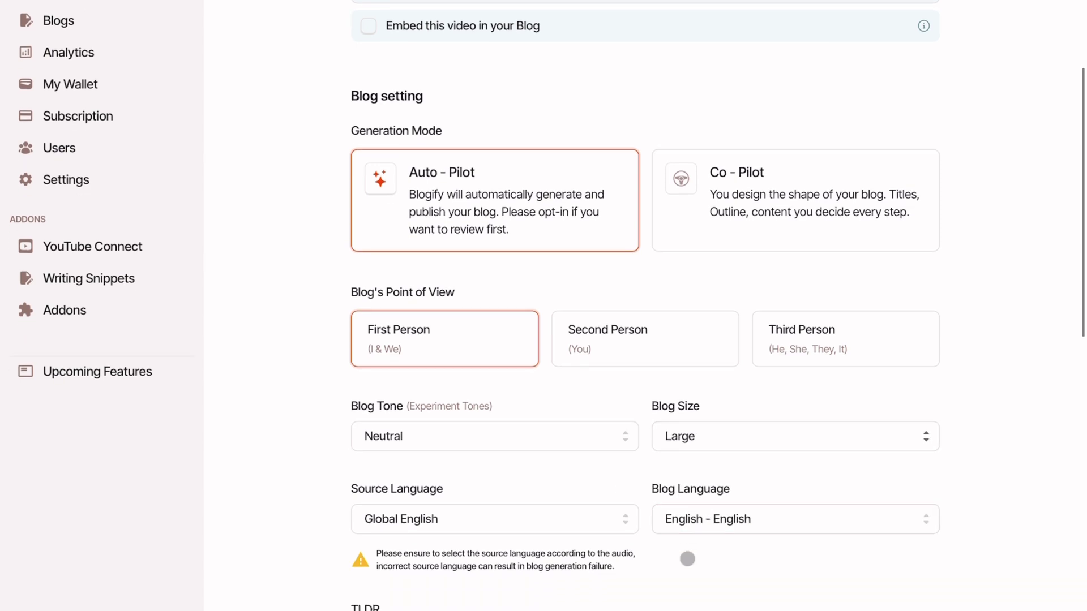
pyautogui.scroll(-1, 687, 559)
pyautogui.scroll(-3, 700, 581)
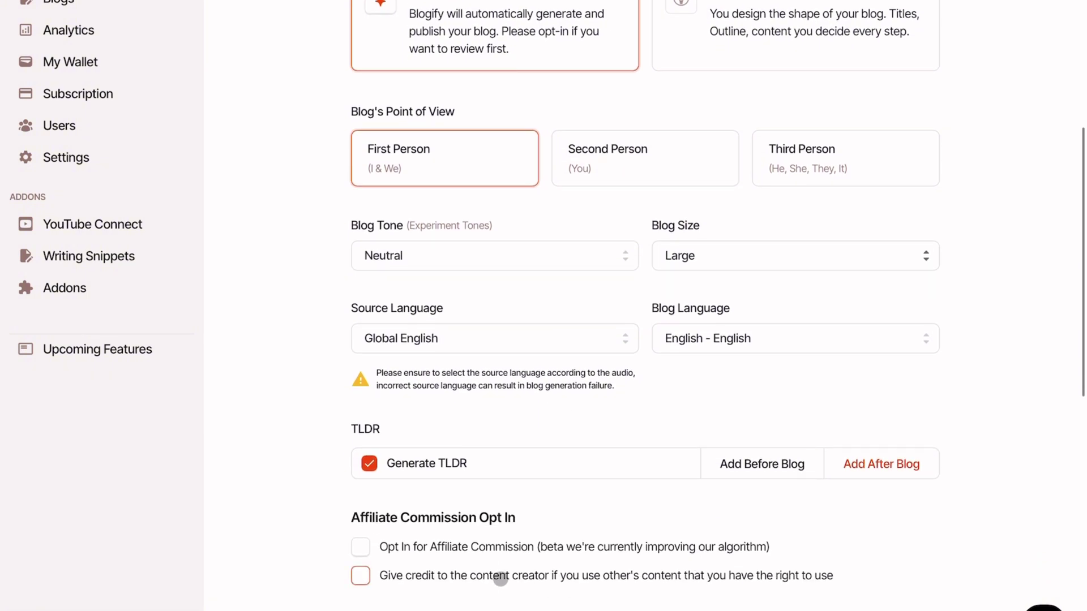
pyautogui.scroll(-2, 404, 565)
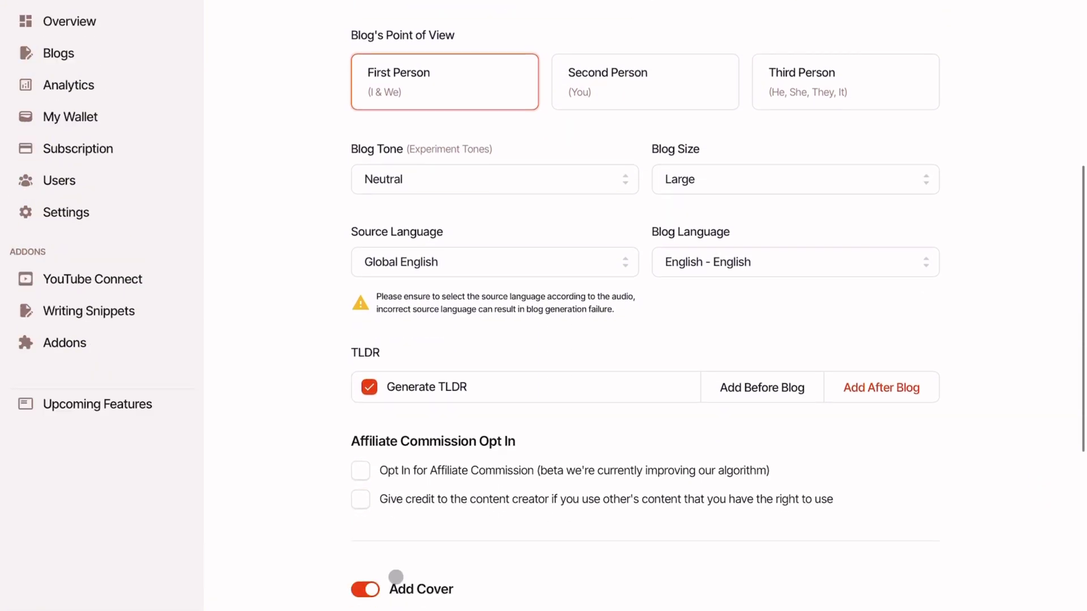
# Opt in to affiliate commission with creator credit and enable content images.
pyautogui.click(361, 493)
pyautogui.click(360, 470)
pyautogui.scroll(-2, 347, 463)
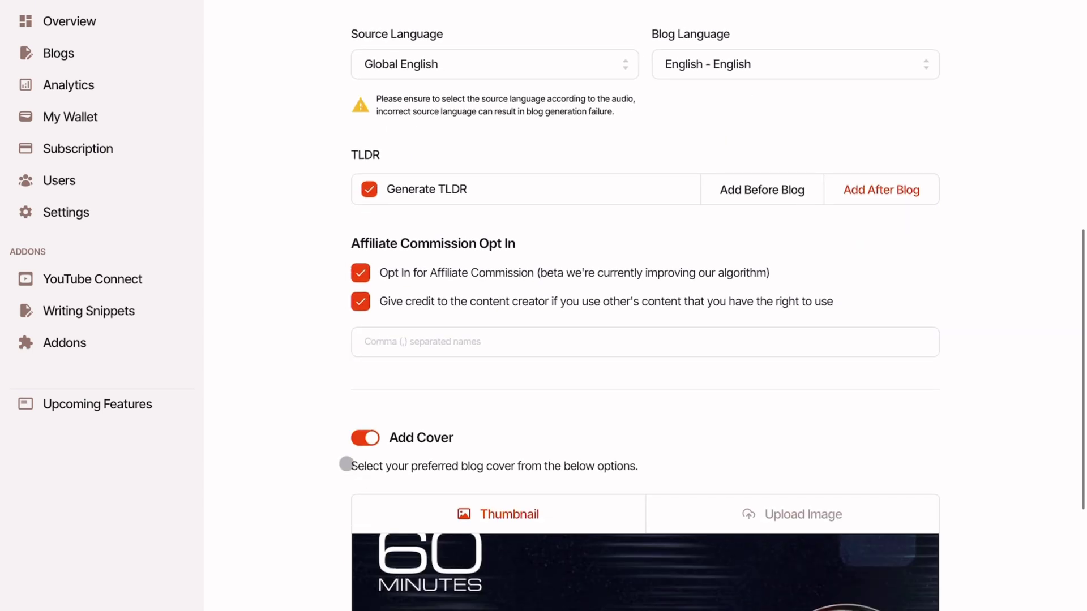
pyautogui.scroll(-3, 346, 464)
pyautogui.scroll(-3, 346, 463)
pyautogui.scroll(-1, 347, 463)
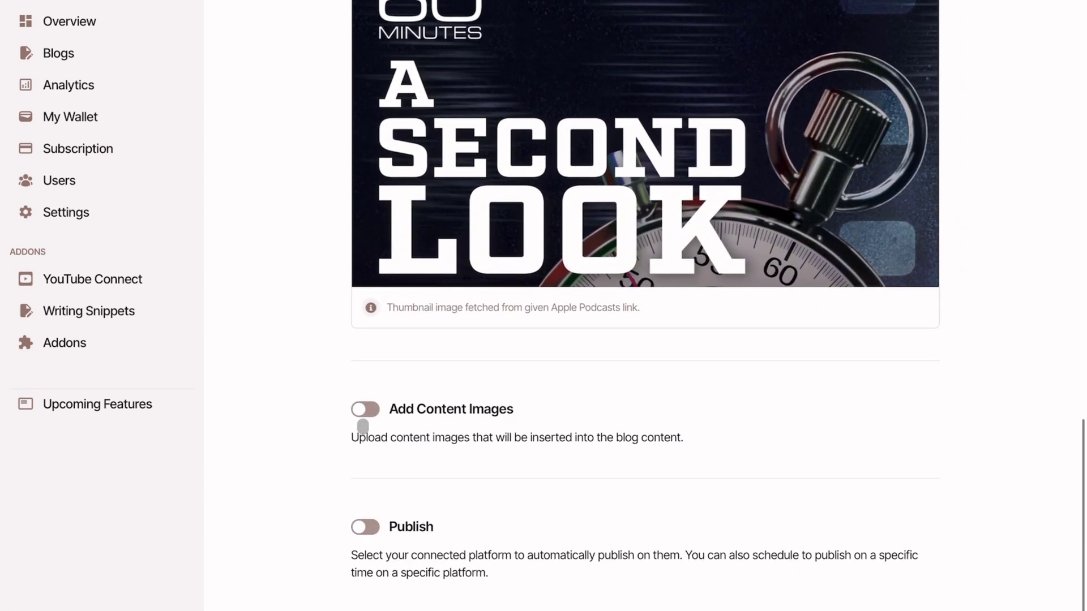
pyautogui.click(366, 409)
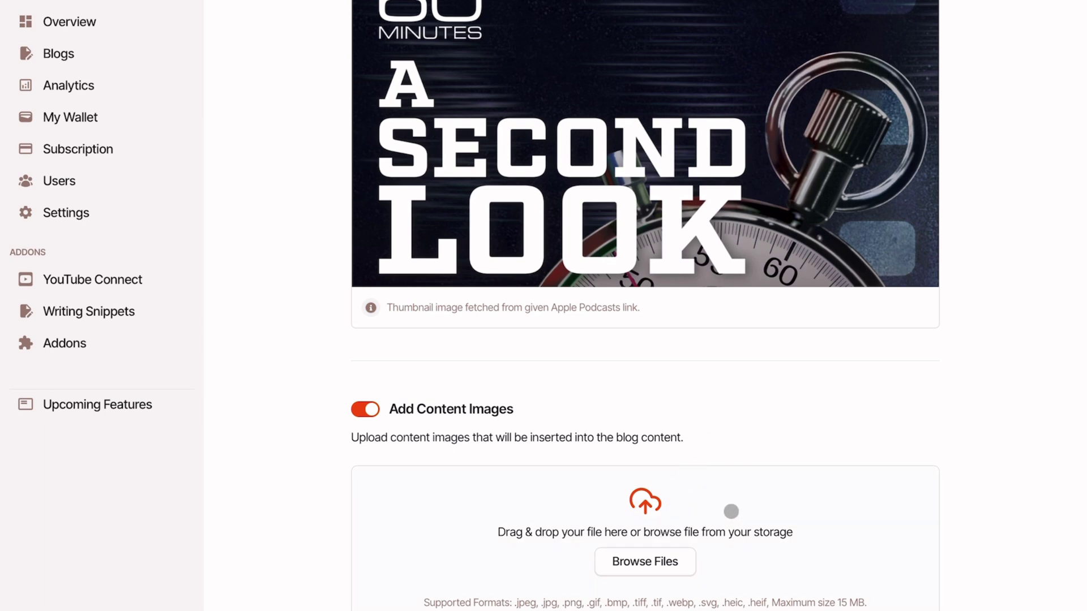
pyautogui.scroll(-4, 662, 552)
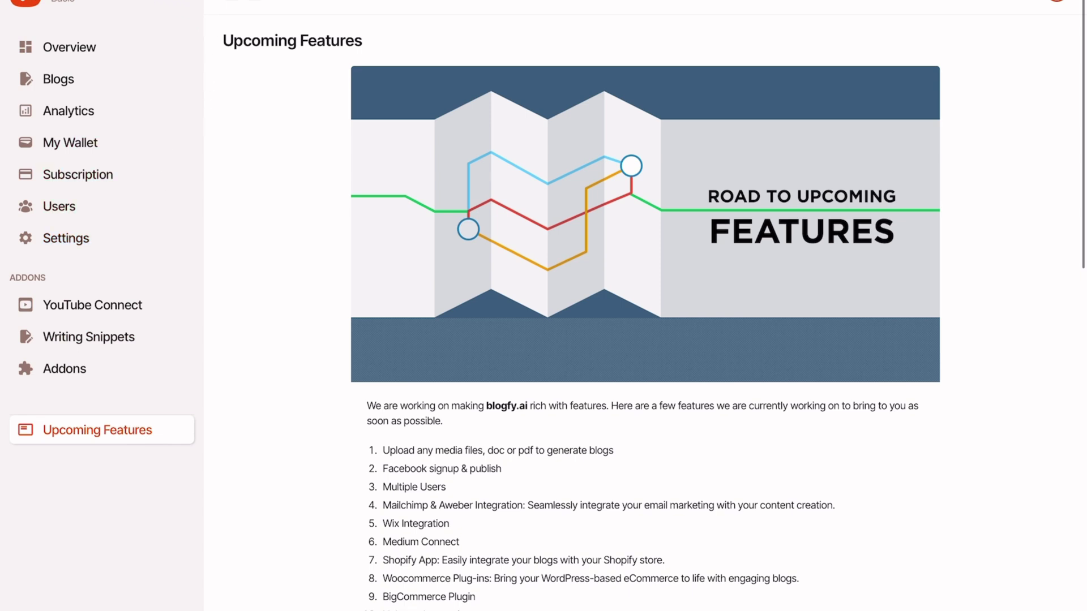
# Return to the Blogify landing page advertising YouTube-to-blog conversion with a free trial.
pyautogui.click(26, 21)
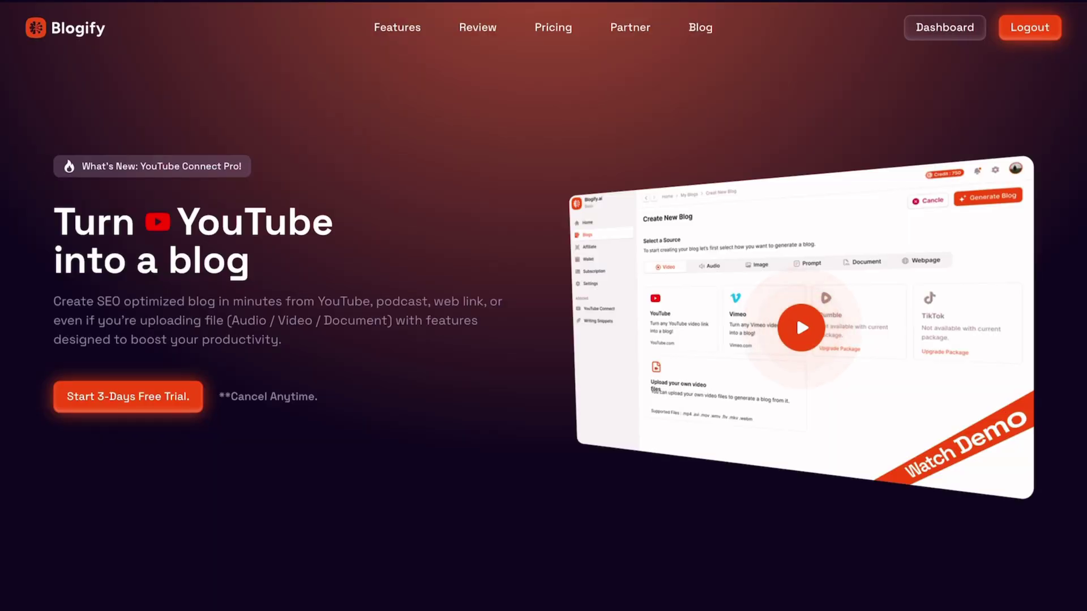